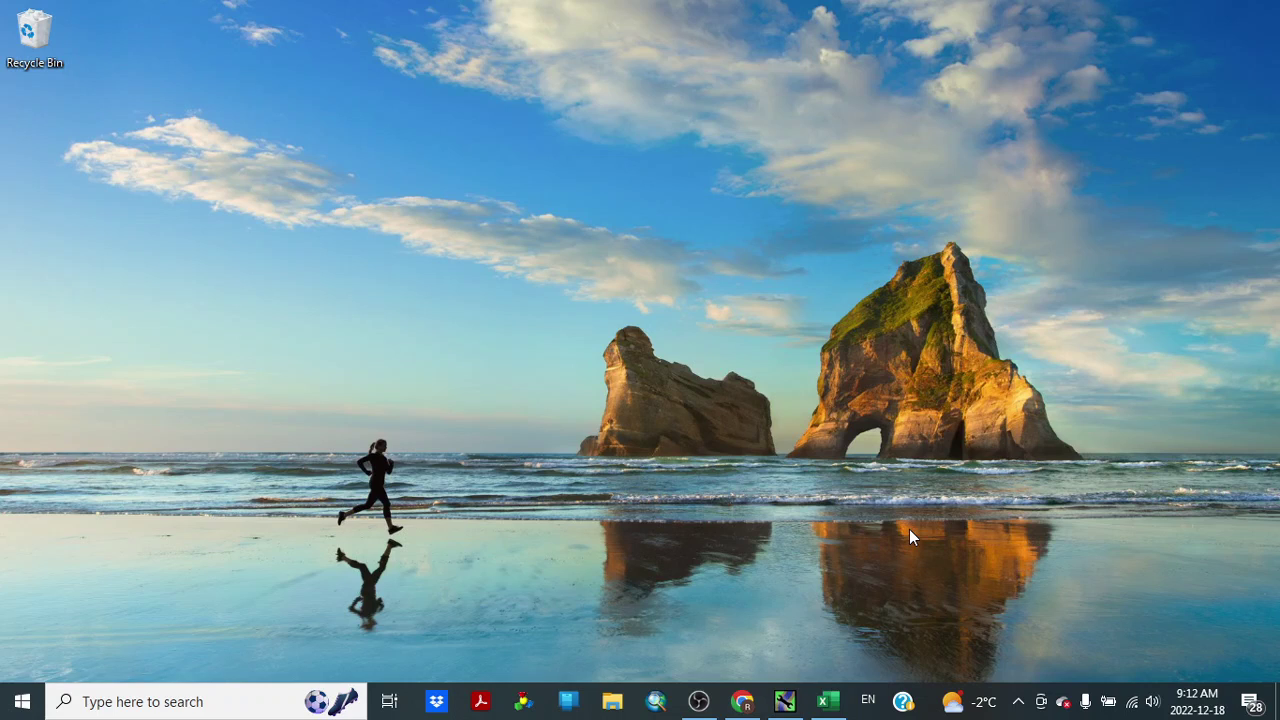
In Chrome, search Google for "hydraulic toolbox" and find the Version 5.2.0 download section on the FHWA Hydraulic Toolbox page
click(740, 702)
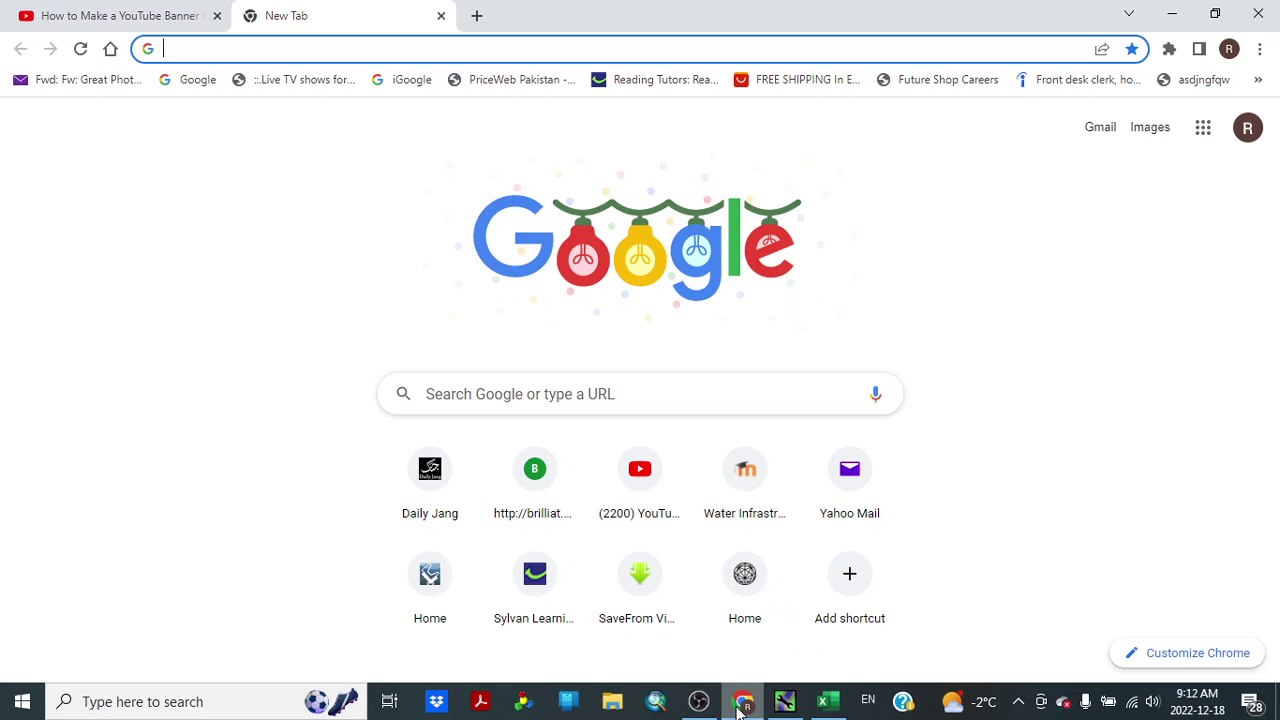
click(546, 397)
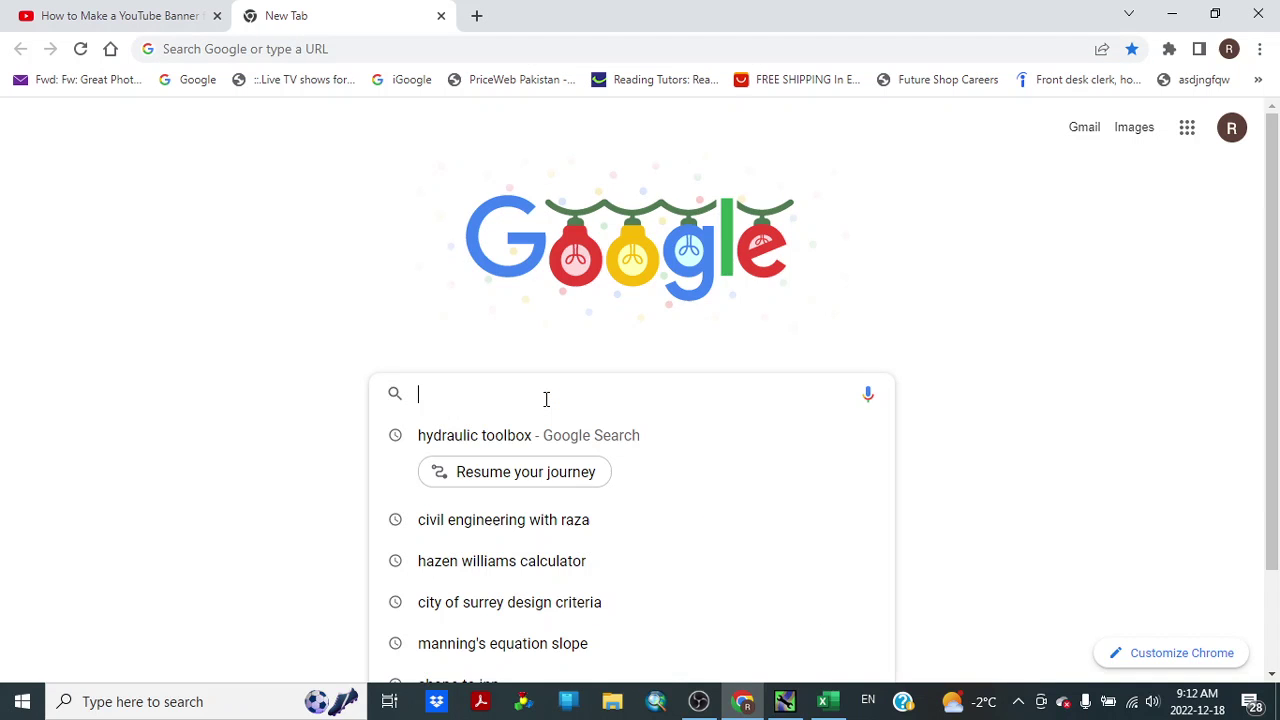
click(455, 437)
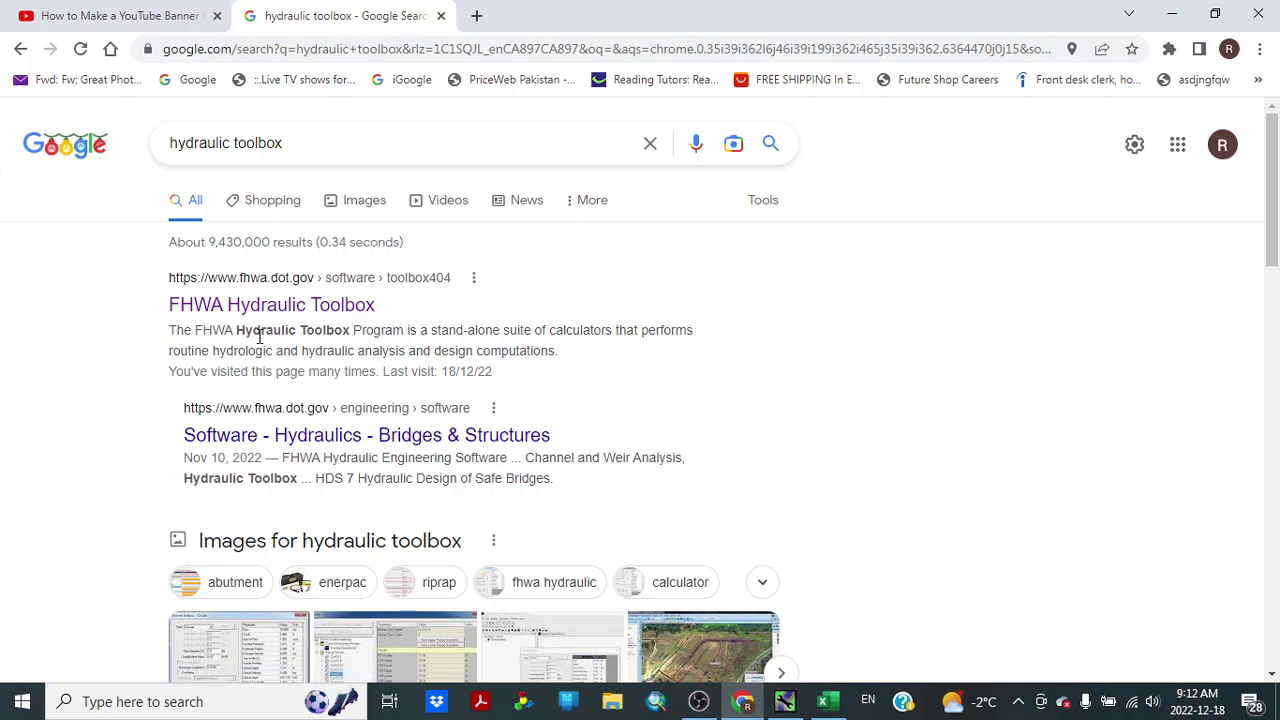
click(310, 318)
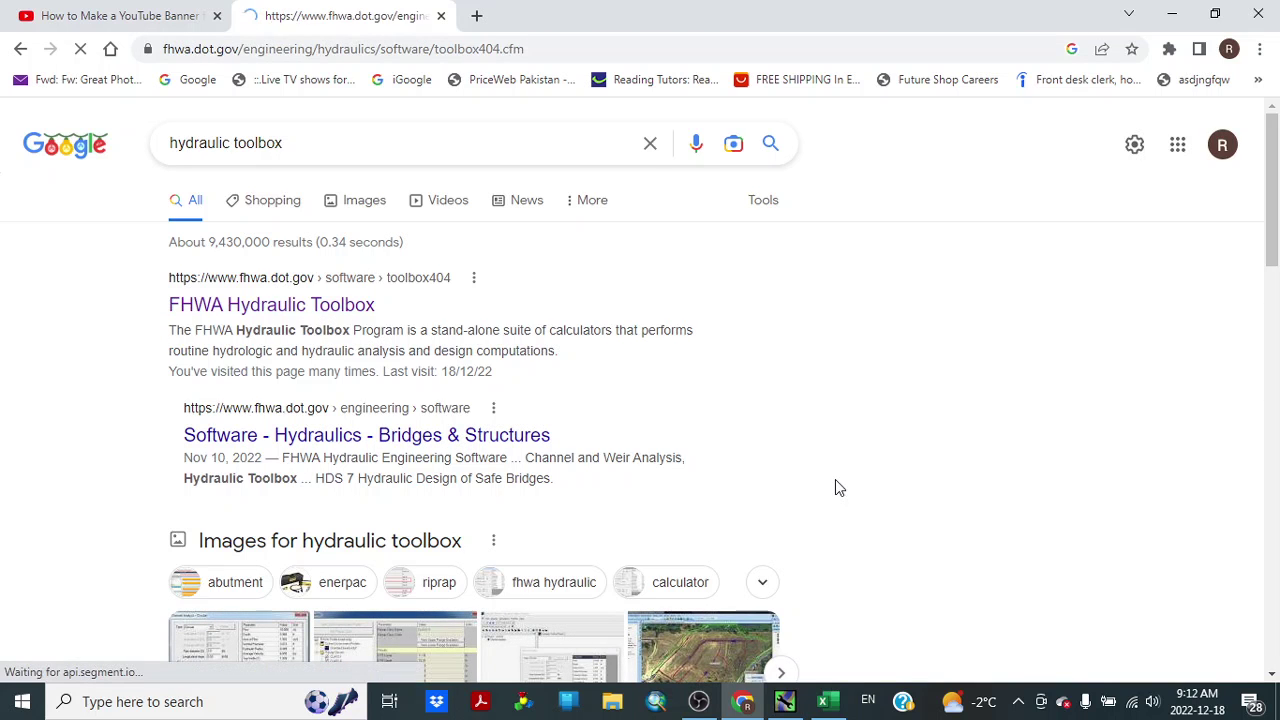
scroll(705, 463, down, 1)
scroll(705, 463, down, 7)
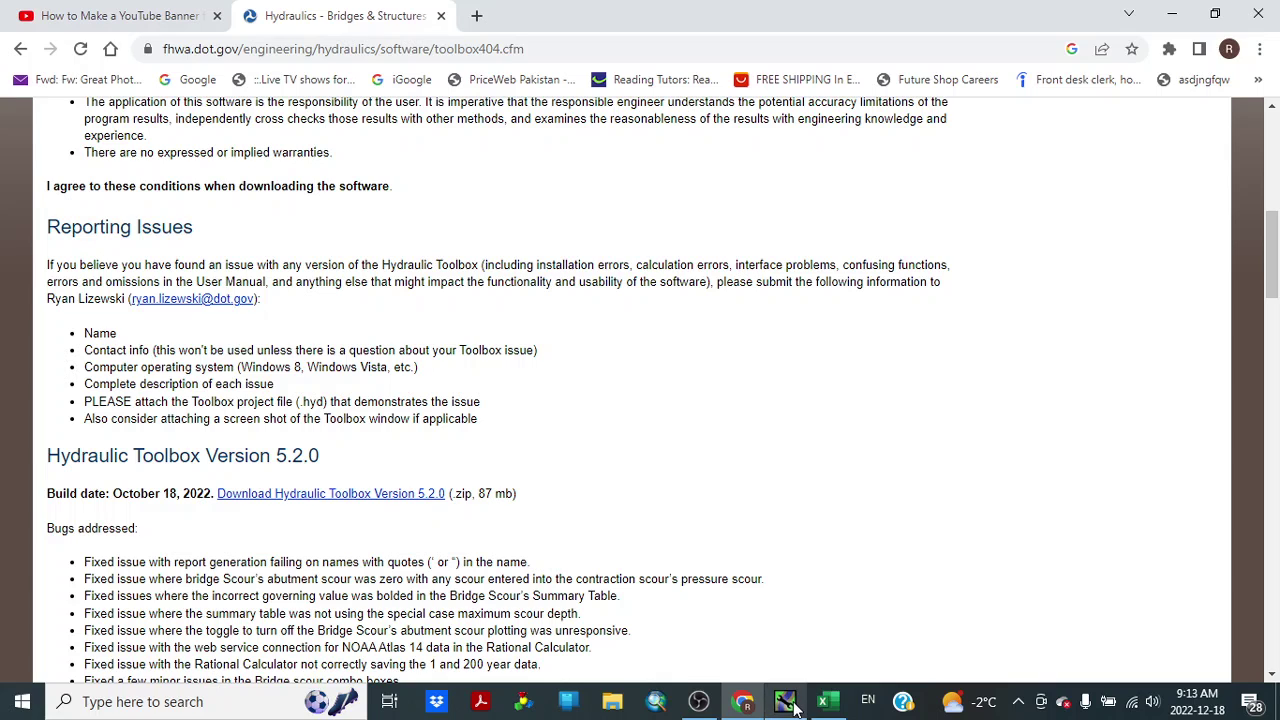
Switch to Hydraulic Toolbox to look at its new channel analysis command, and minimize the program
mouse_move(789, 705)
click(785, 625)
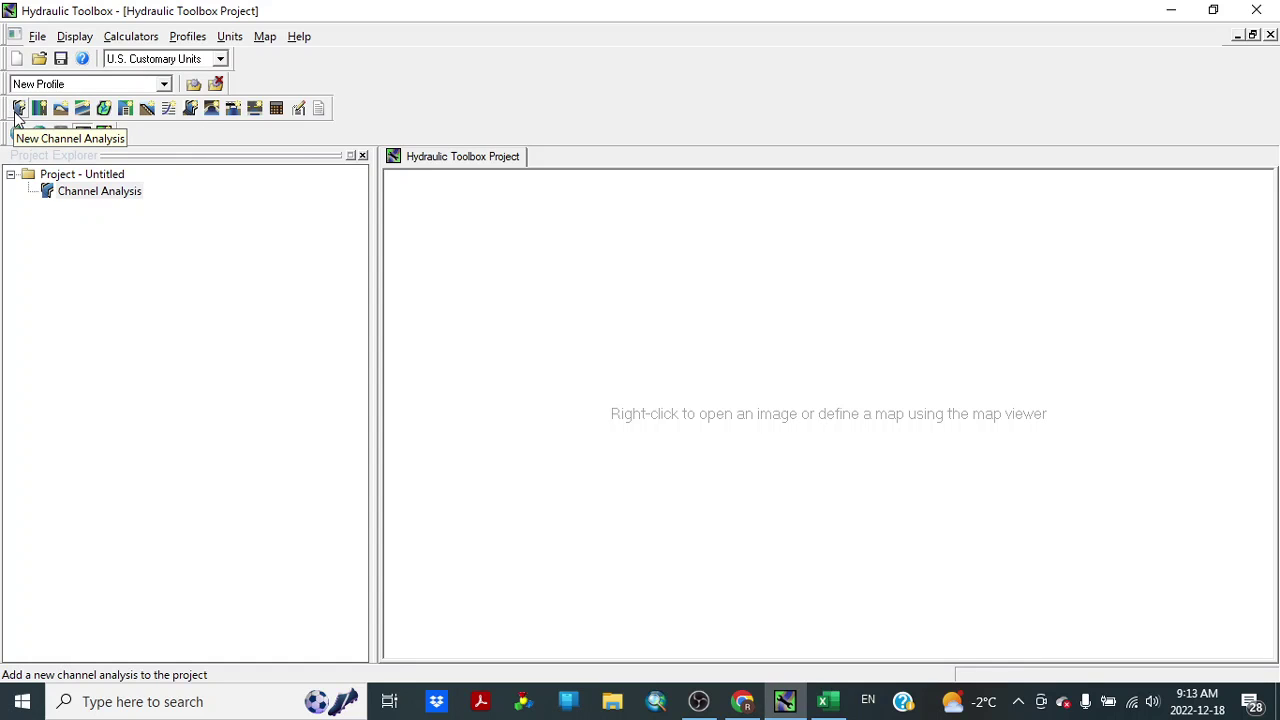
click(1172, 20)
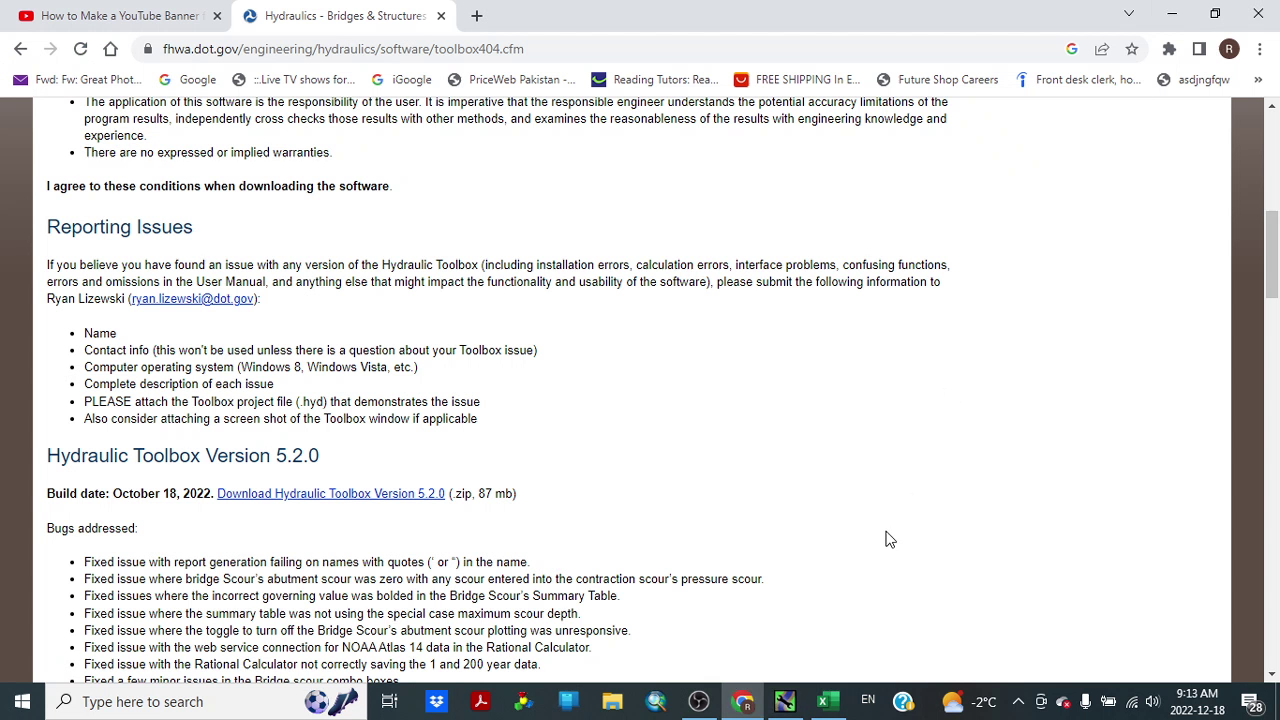
Switch to the Capacity.xlsx workbook in Excel and review the pipe flow problems on Sheet3 (2)
click(835, 702)
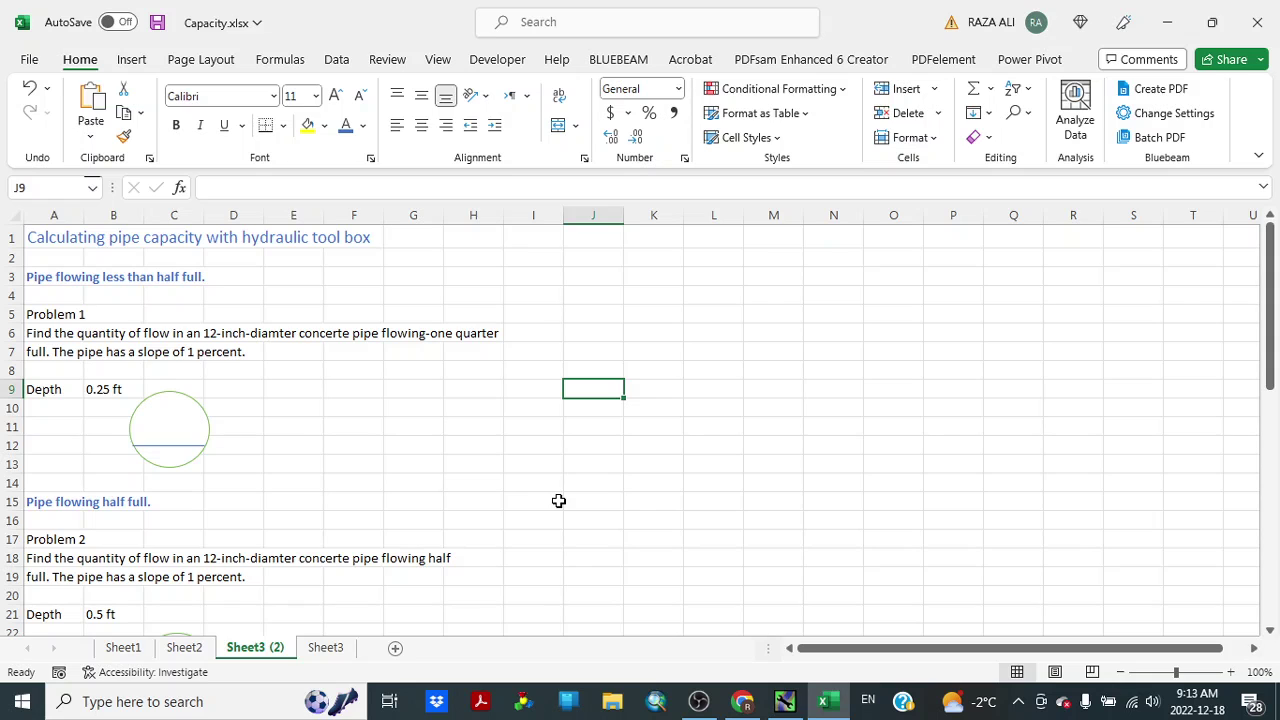
scroll(558, 500, down, 4)
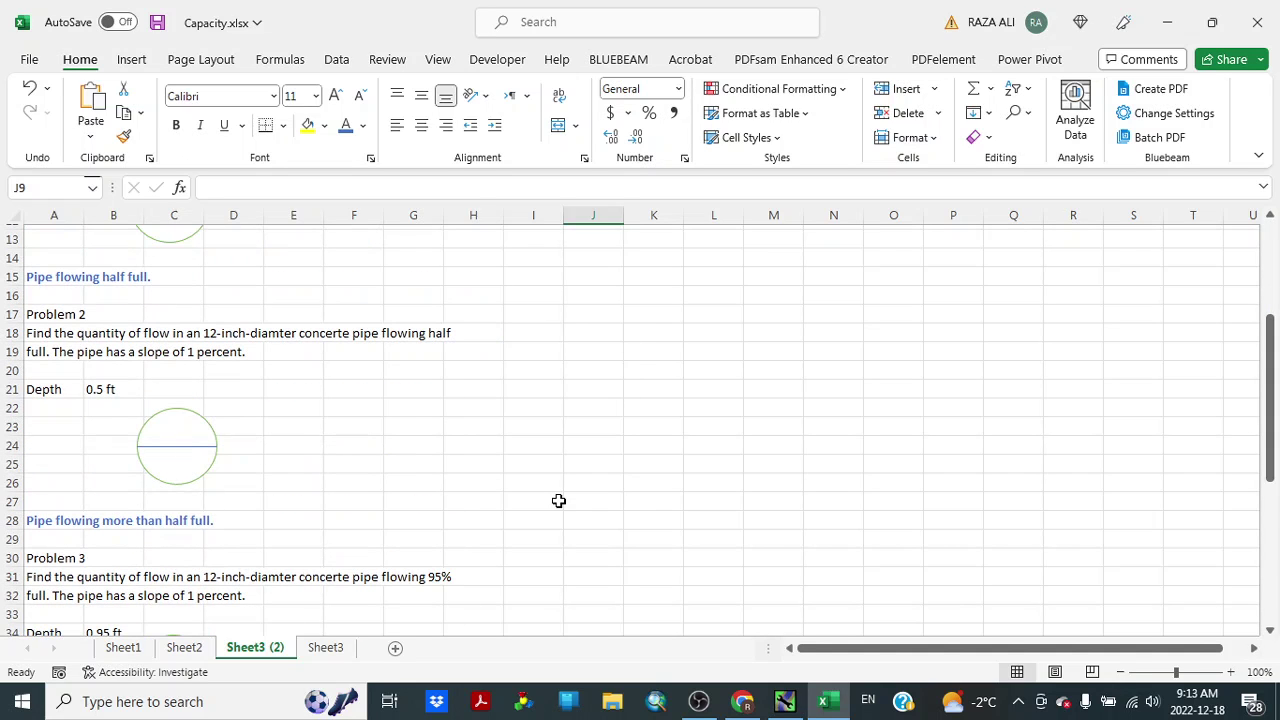
scroll(558, 500, down, 4)
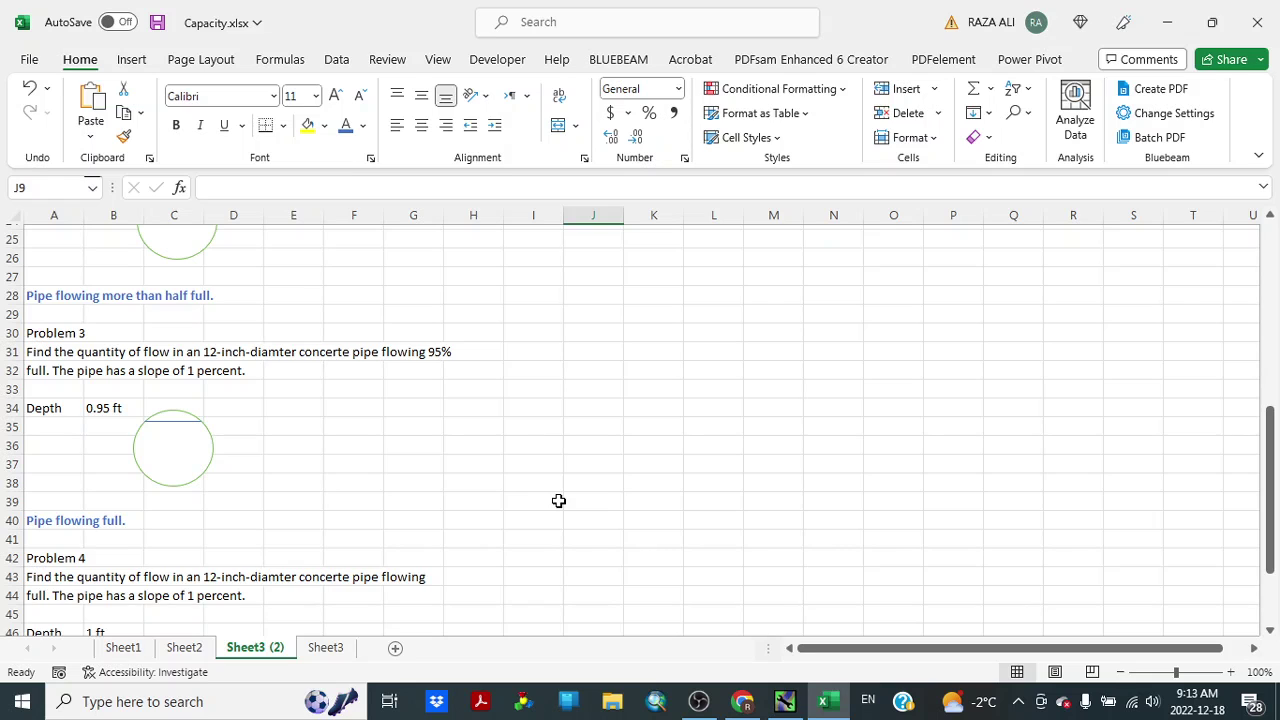
scroll(558, 500, up, 8)
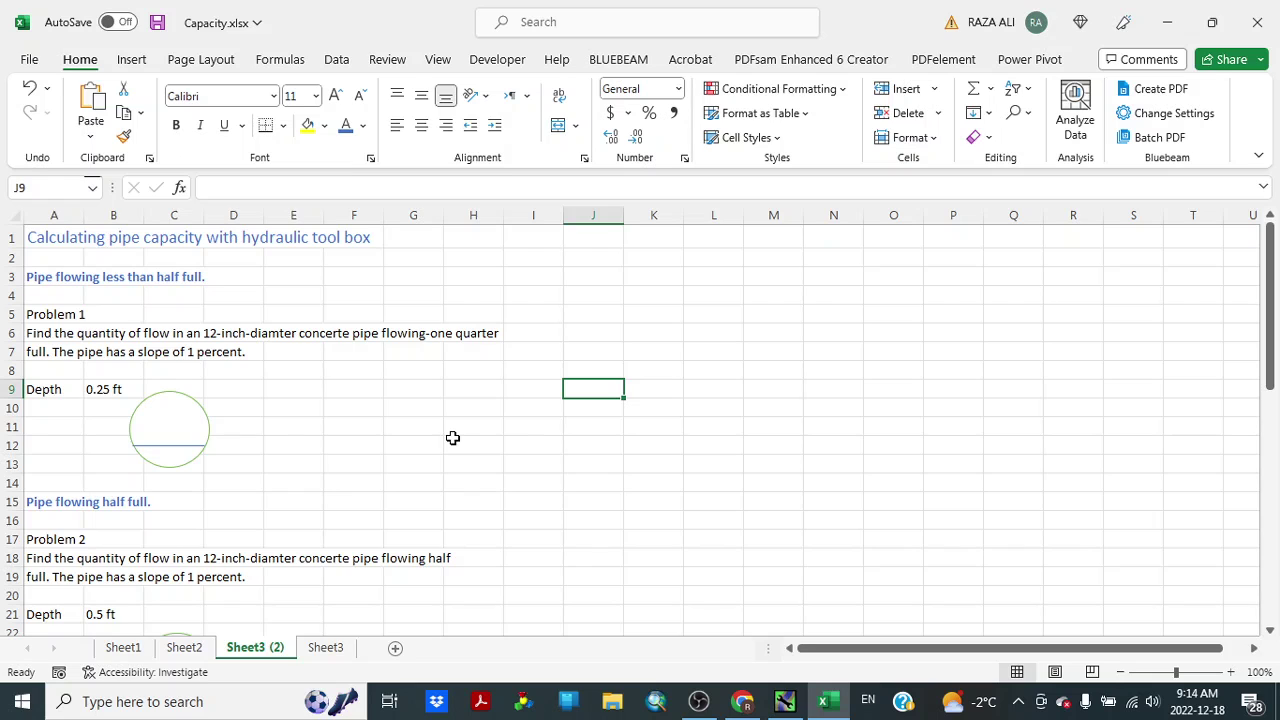
Switch to Hydraulic Toolbox and place its window so the problem statements in the Excel sheet stay readable beside it
mouse_move(788, 706)
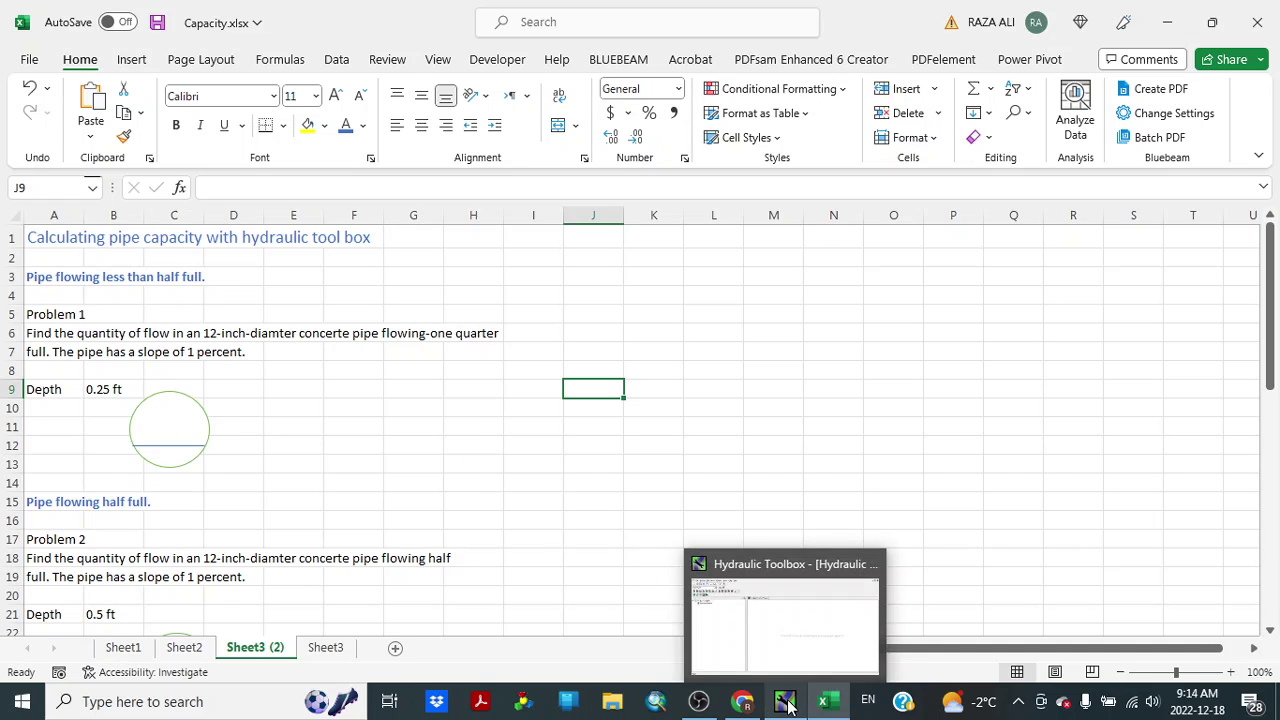
click(783, 605)
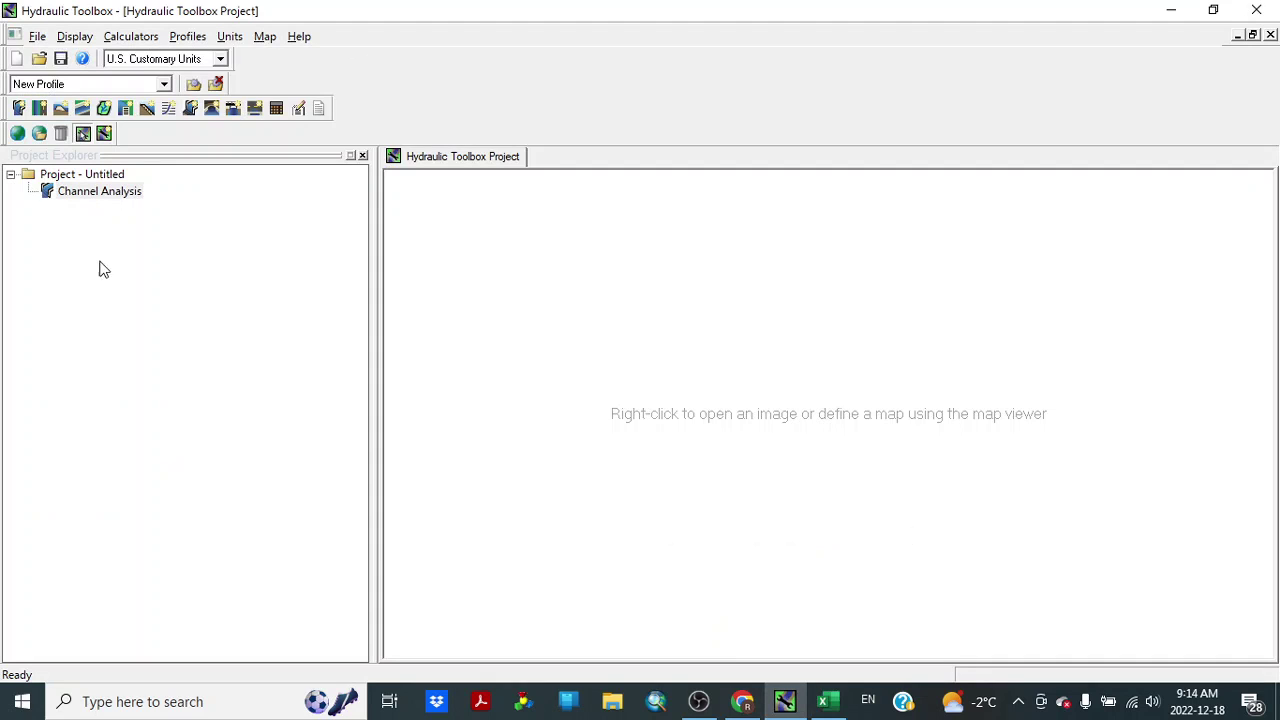
double_click(104, 191)
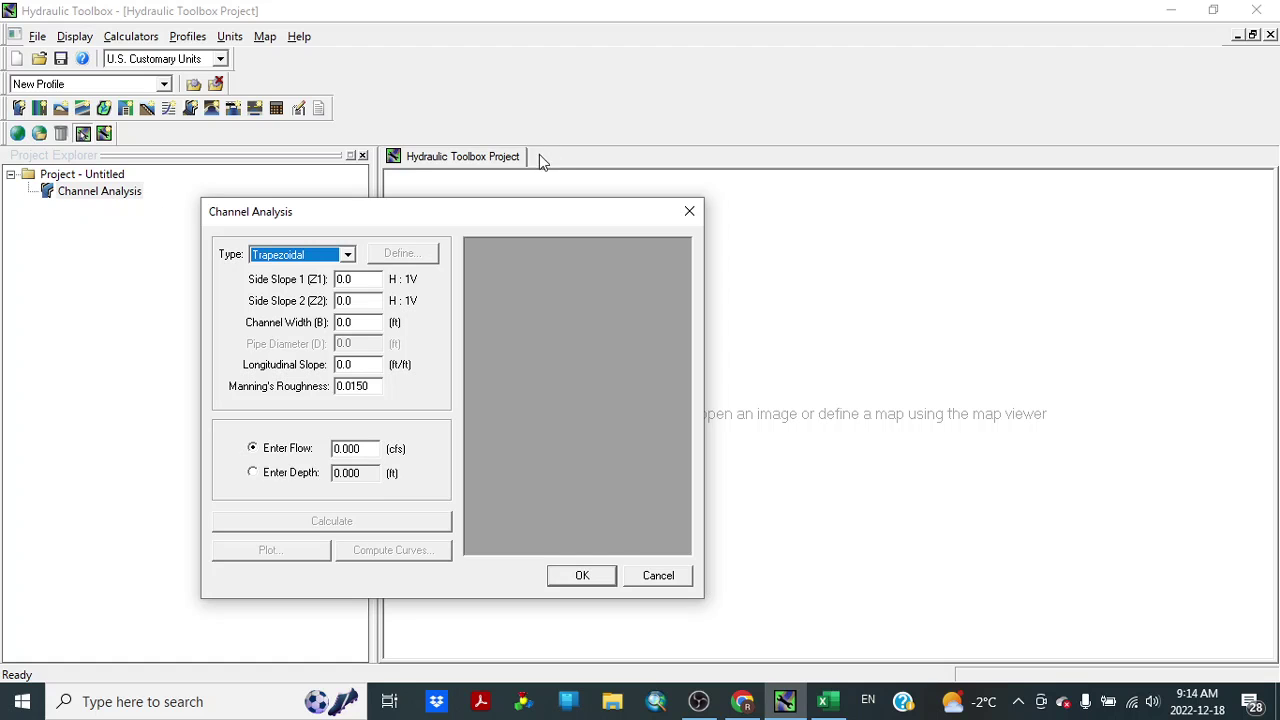
click(658, 576)
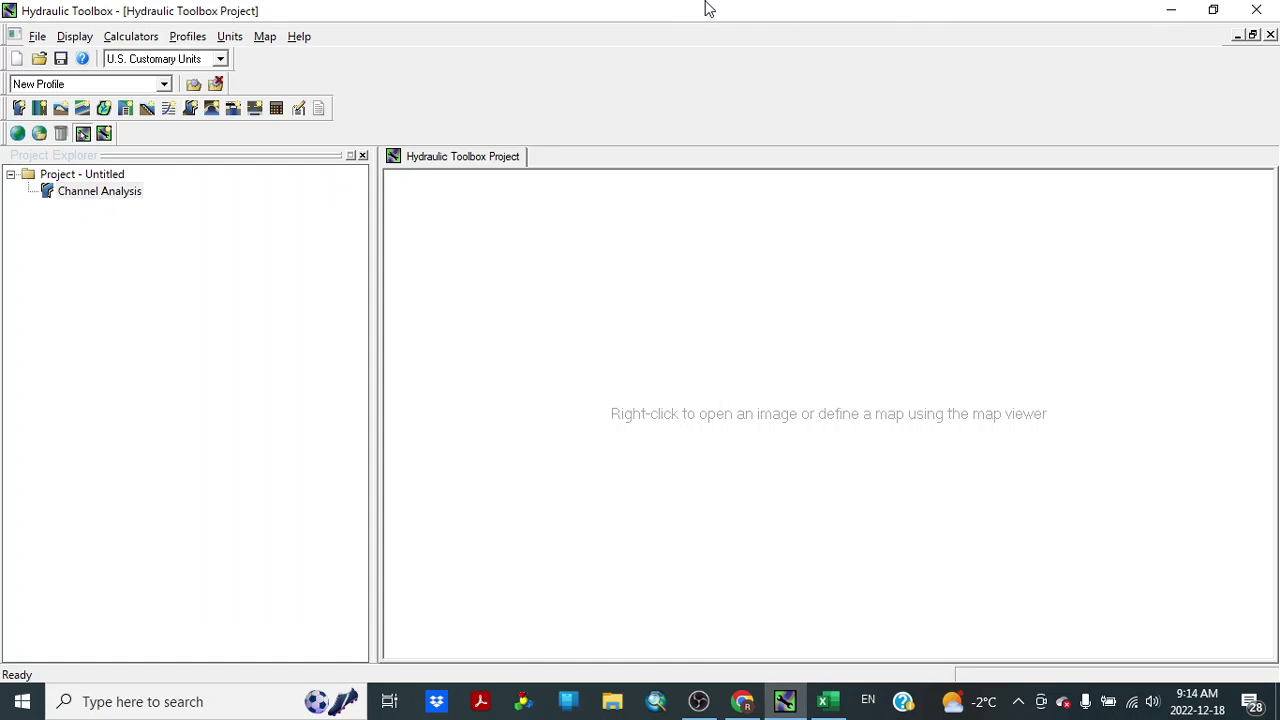
drag(686, 13, 927, 192)
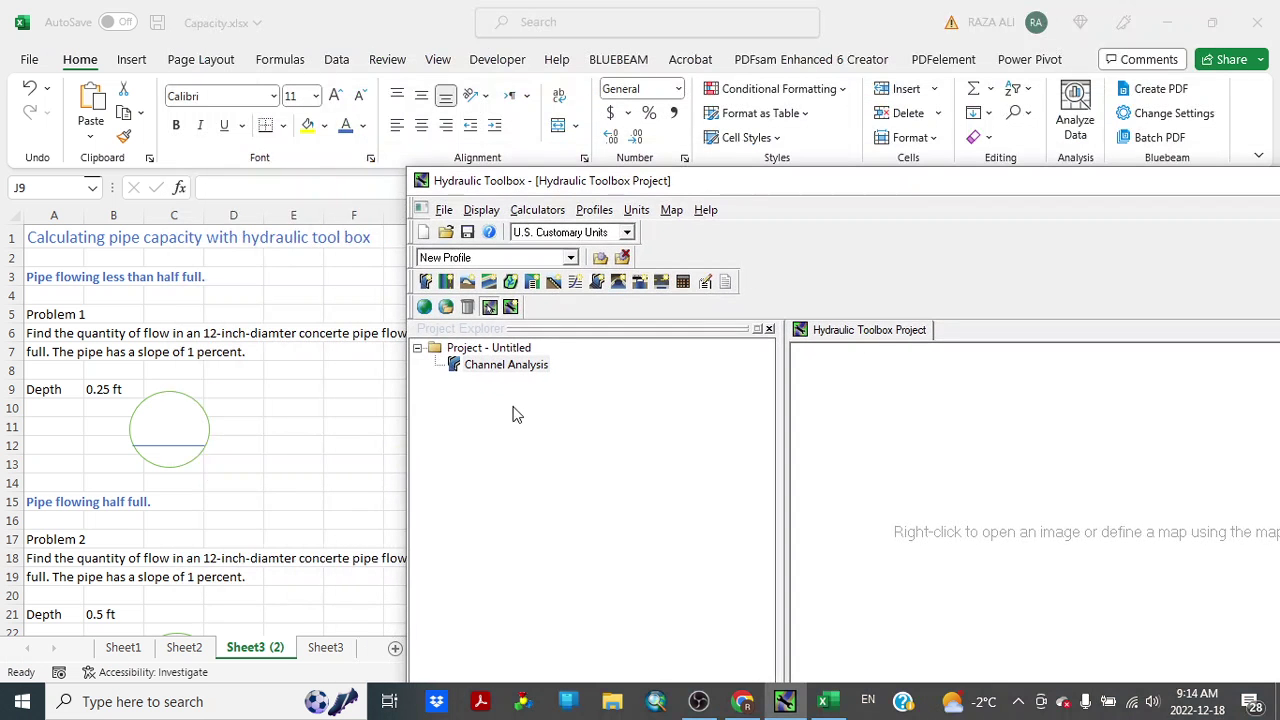
Open the project's Channel Analysis and define it as a Circular channel with a pipe diameter of 1 ft
double_click(520, 369)
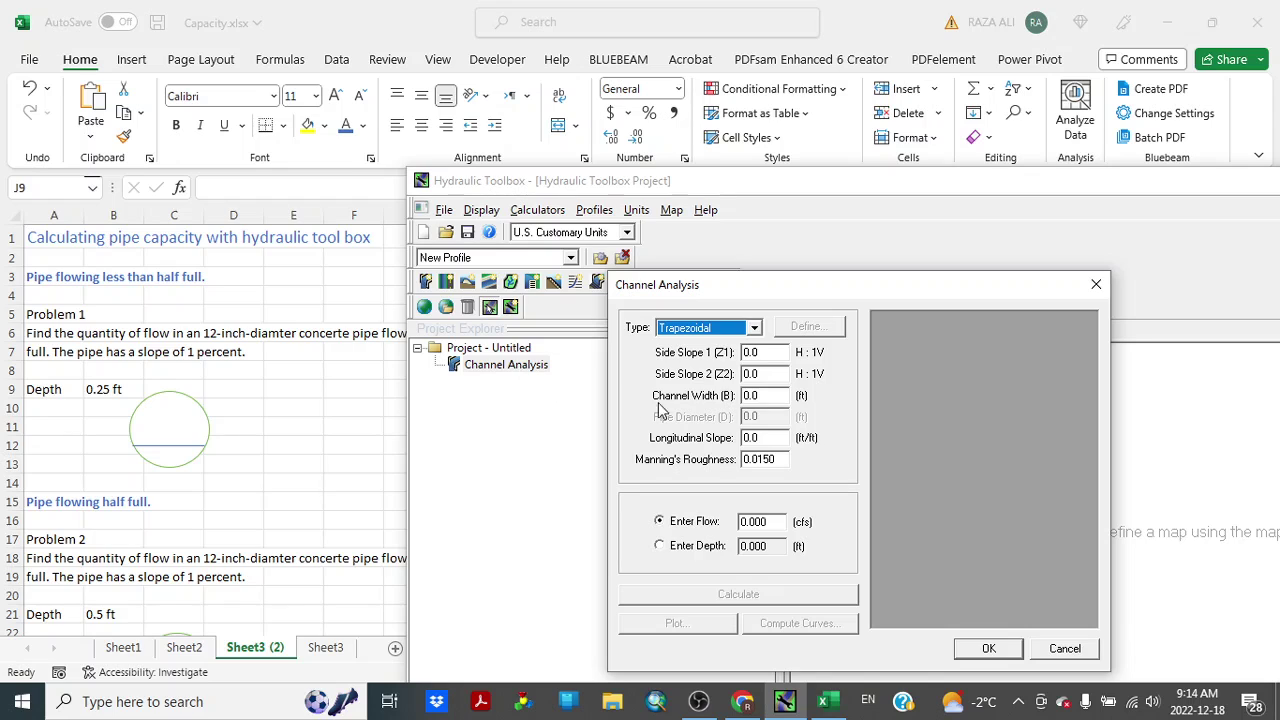
click(756, 330)
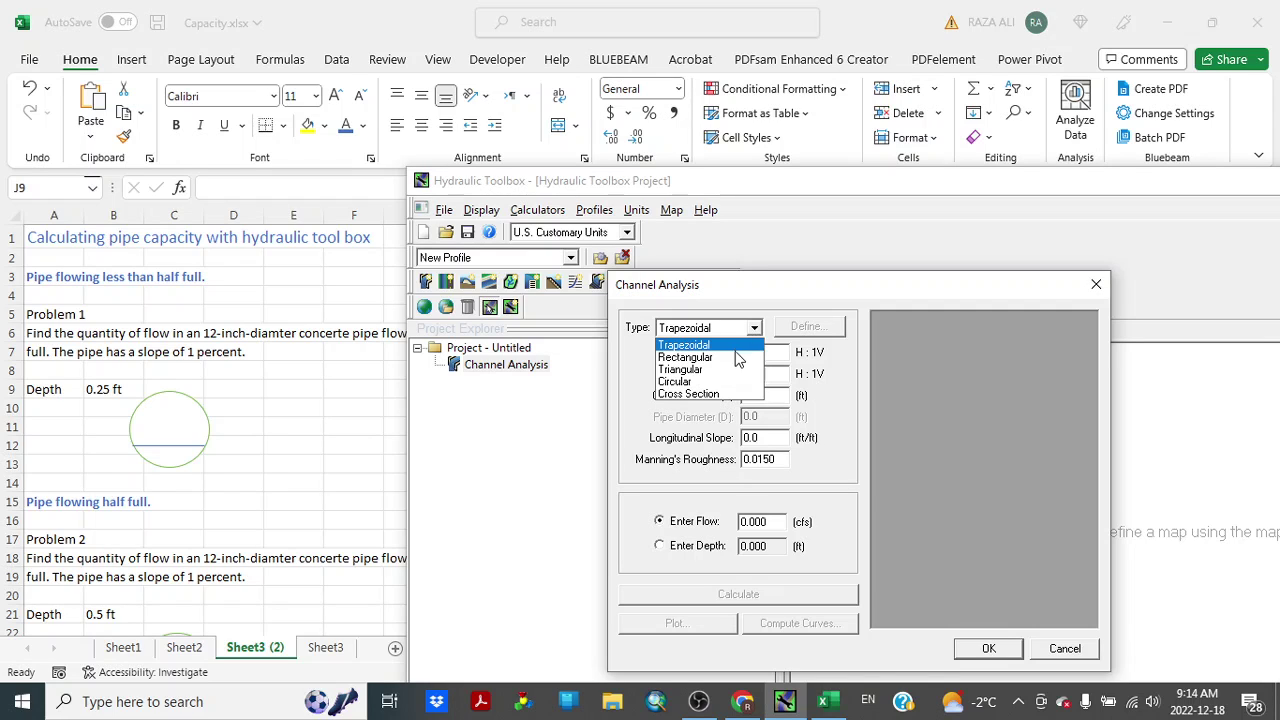
click(728, 382)
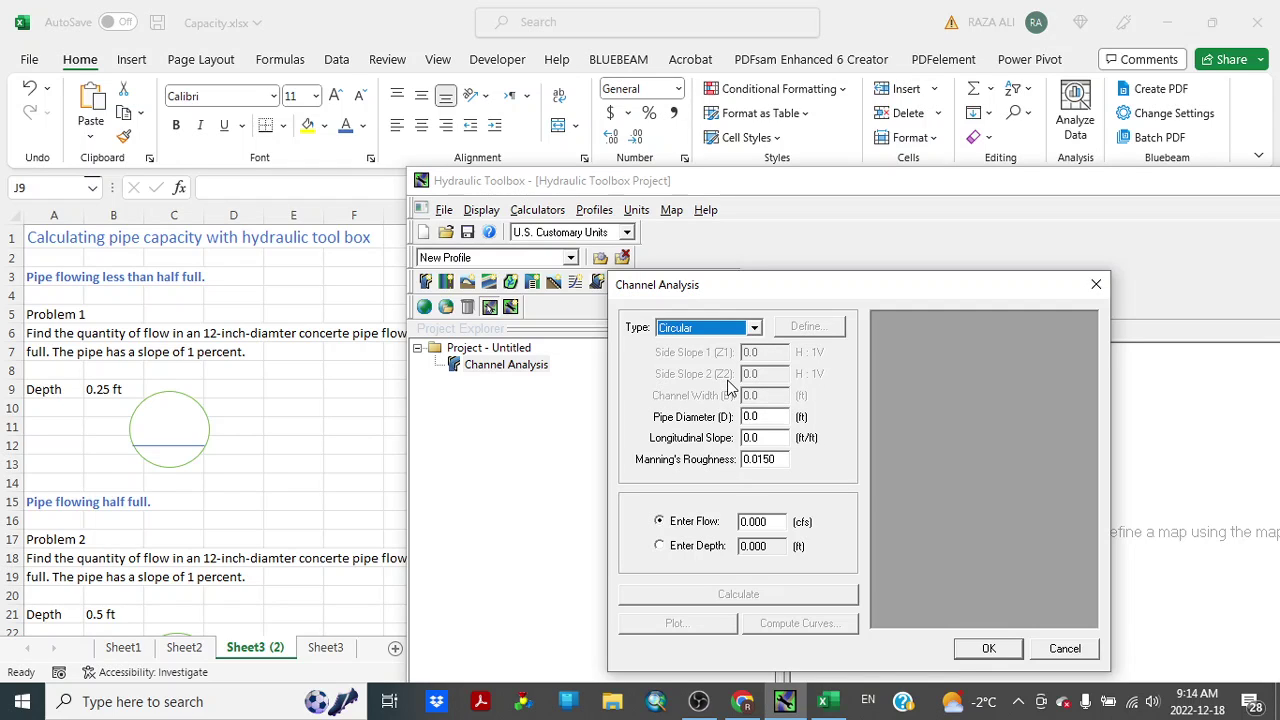
click(782, 412)
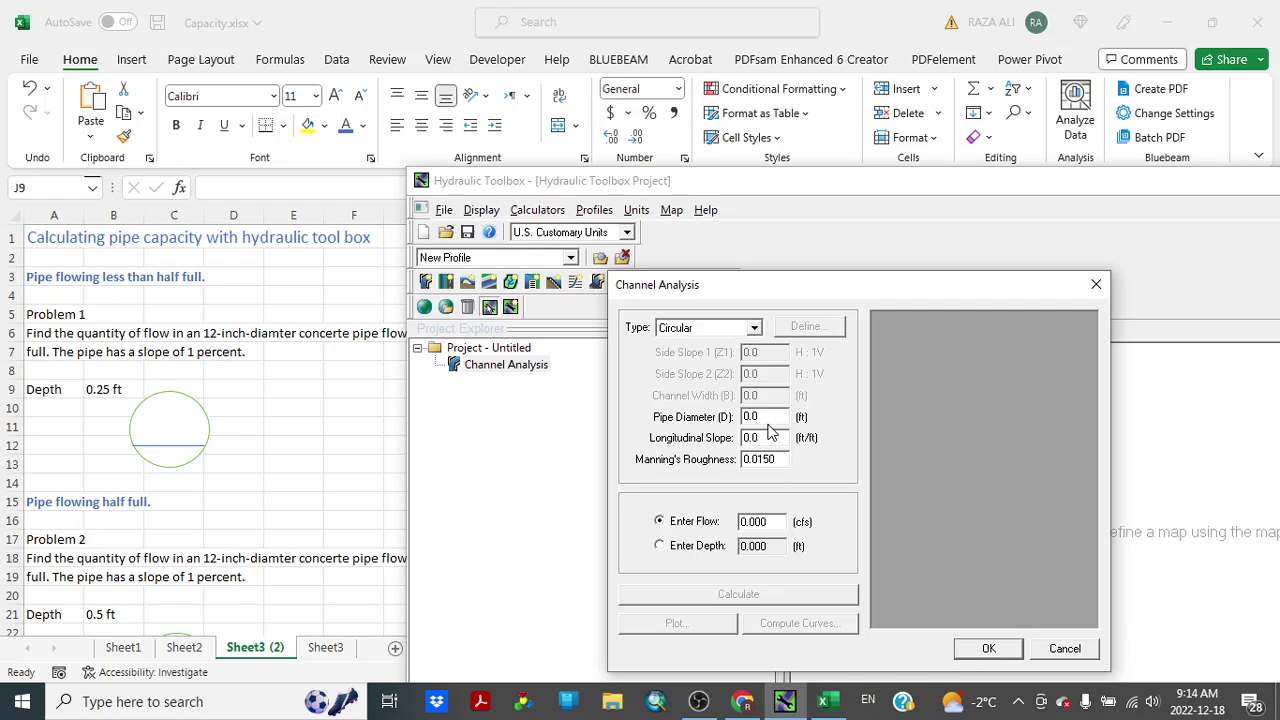
key(BackSpace)
key(BackSpace)
key(BackSpace)
text(1)
Set the longitudinal slope to 0.01 ft/ft and Manning's roughness to 0.0130
click(777, 438)
text(1)
click(778, 460)
key(BackSpace)
key(BackSpace)
text(3)
Calculate the pipe's flow from an entered depth of 0.25 ft for Problem 1 and accept the analysis
click(670, 556)
drag(782, 553, 743, 548)
text(0.2)
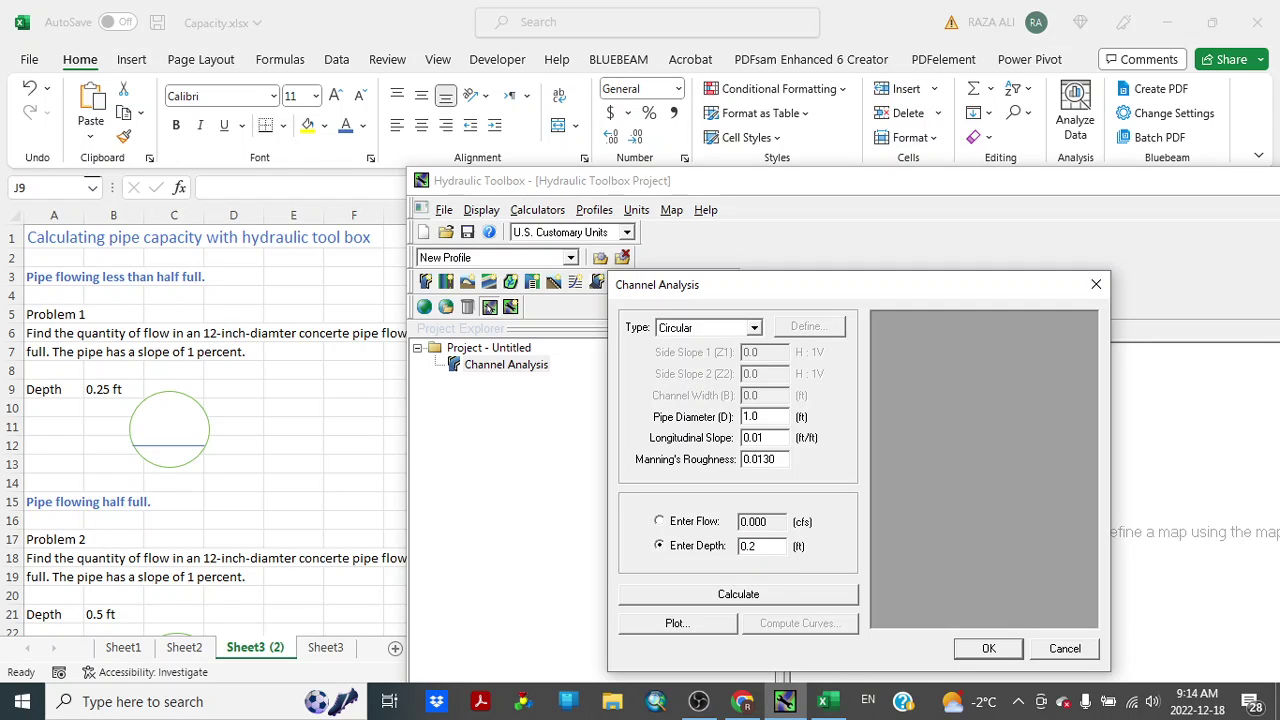
text(5)
click(737, 595)
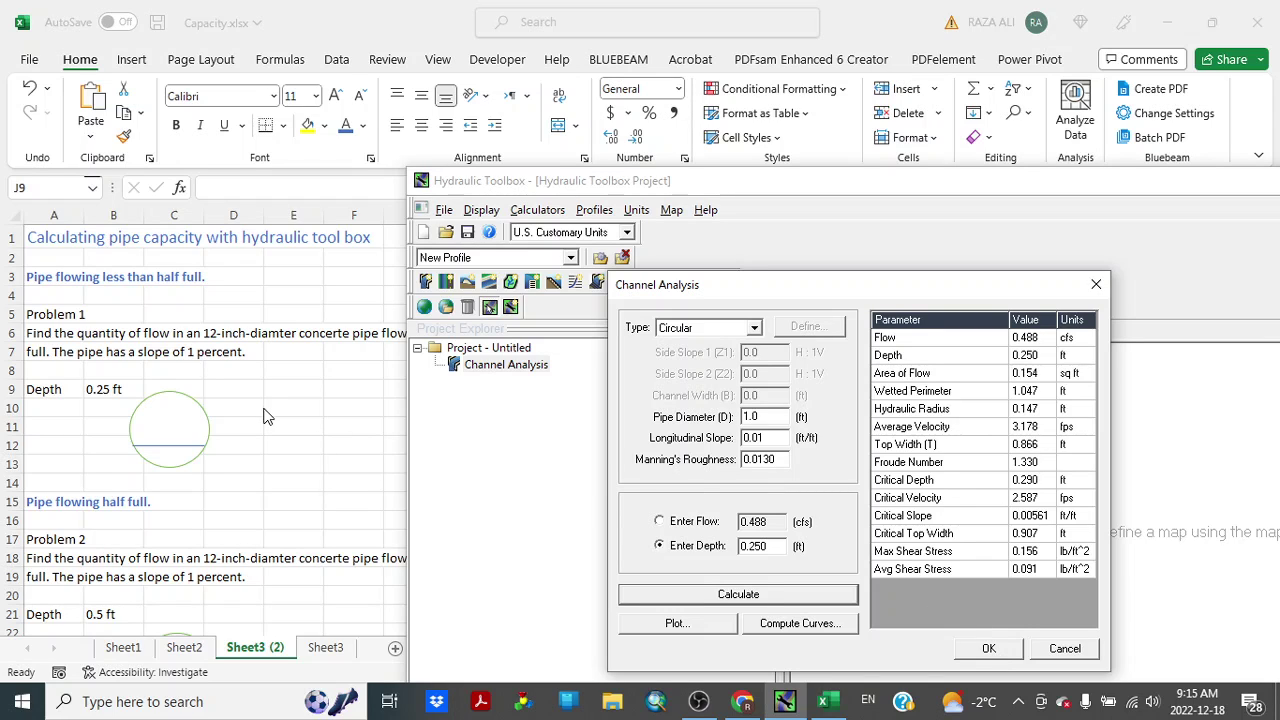
click(980, 650)
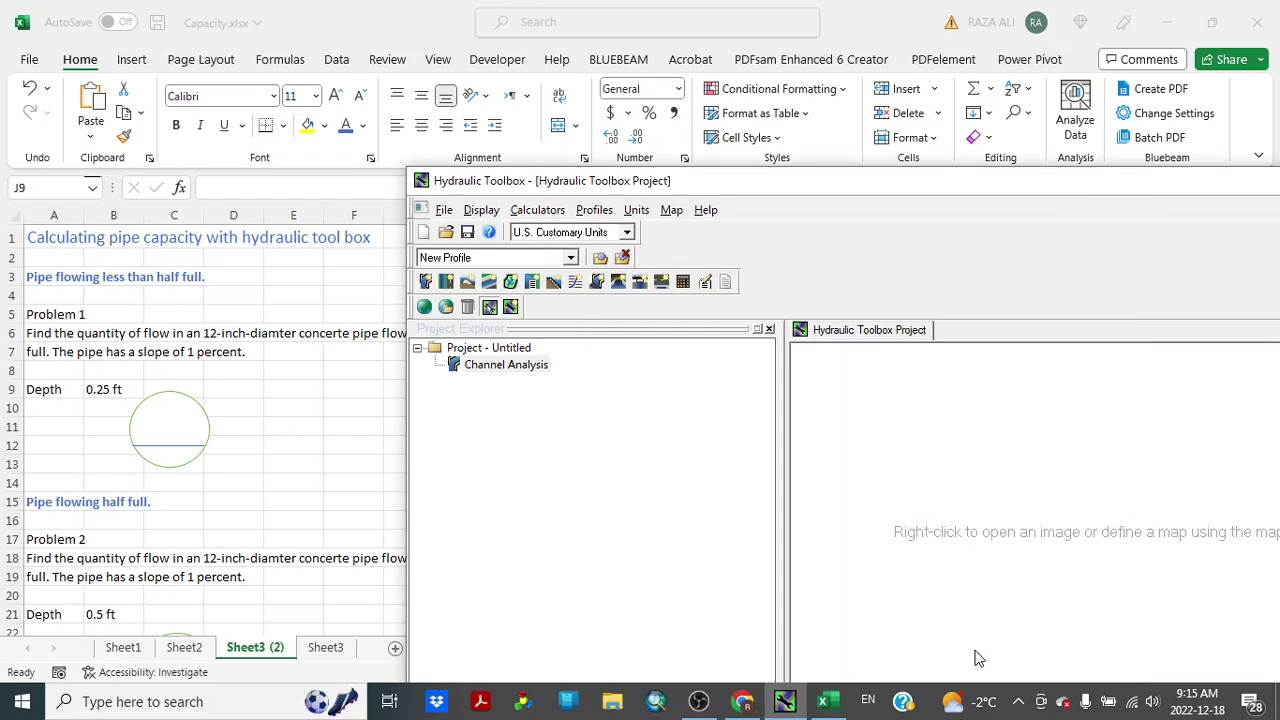
Reopen the Channel Analysis and calculate the flow for the half-full pipe of Problem 2 with a depth of 0.5 ft
scroll(340, 410, down, 3)
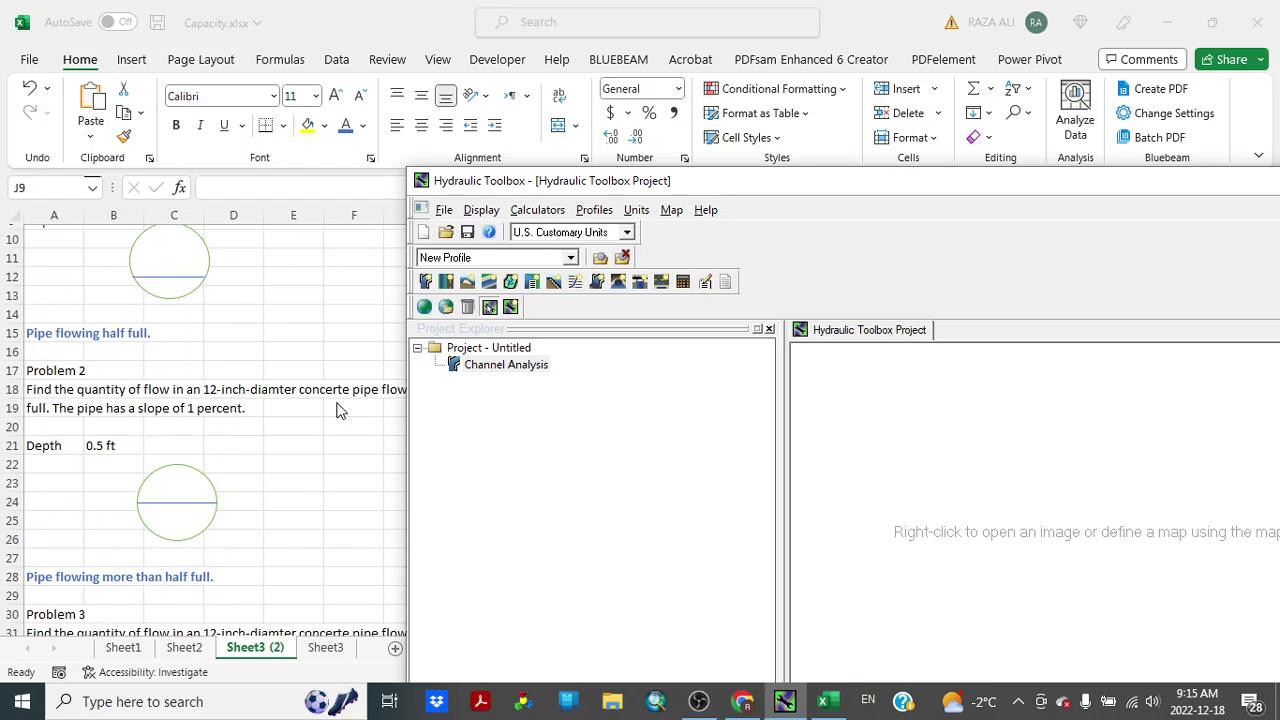
click(491, 372)
double_click(458, 367)
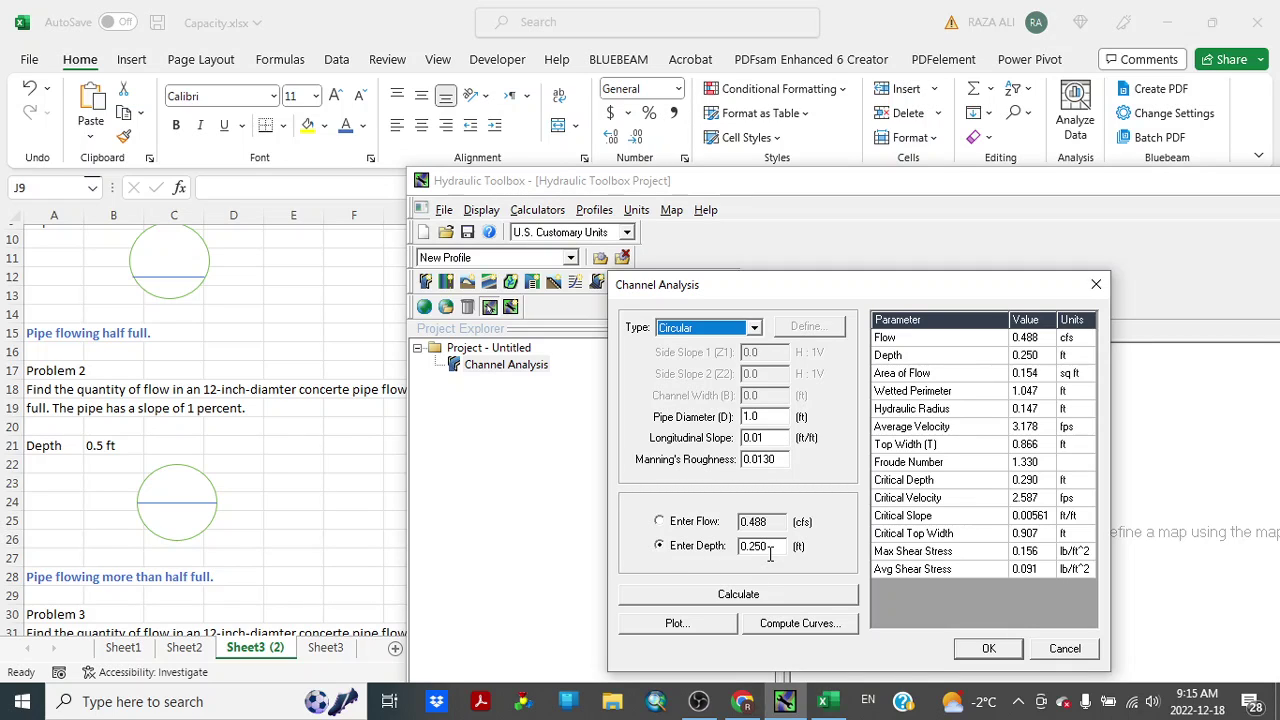
drag(770, 548, 741, 548)
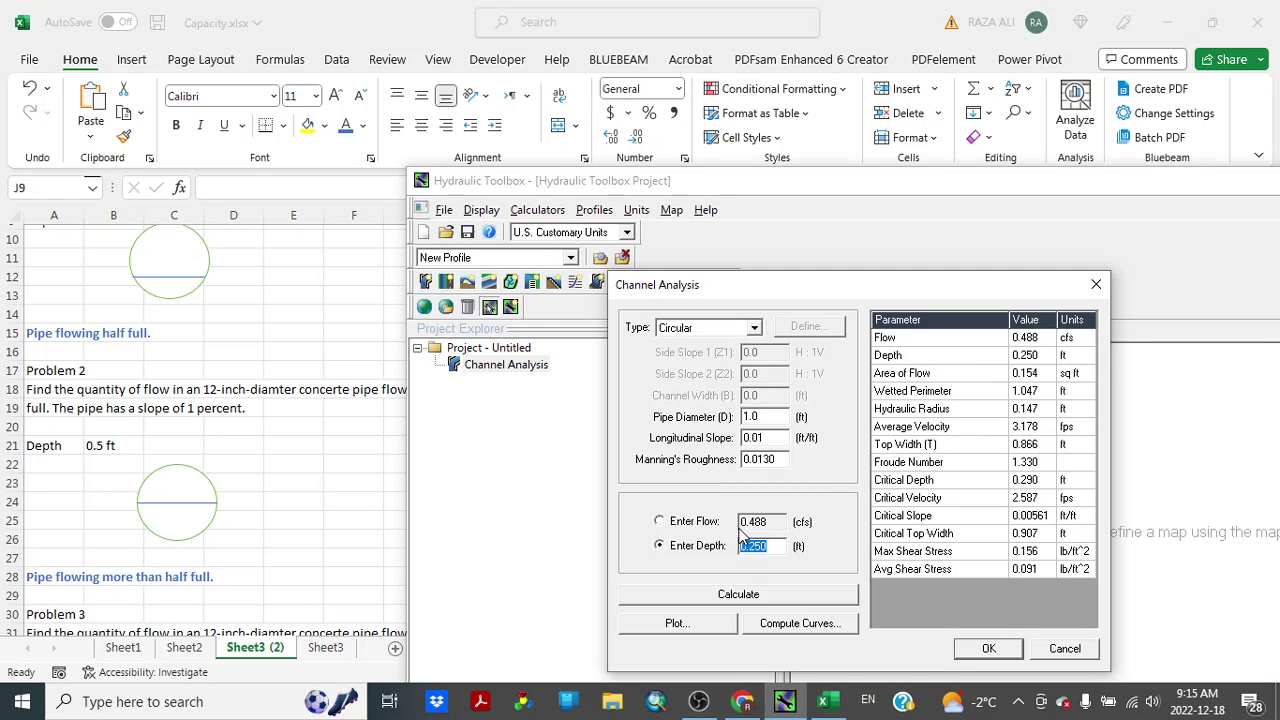
text(0.5)
click(828, 604)
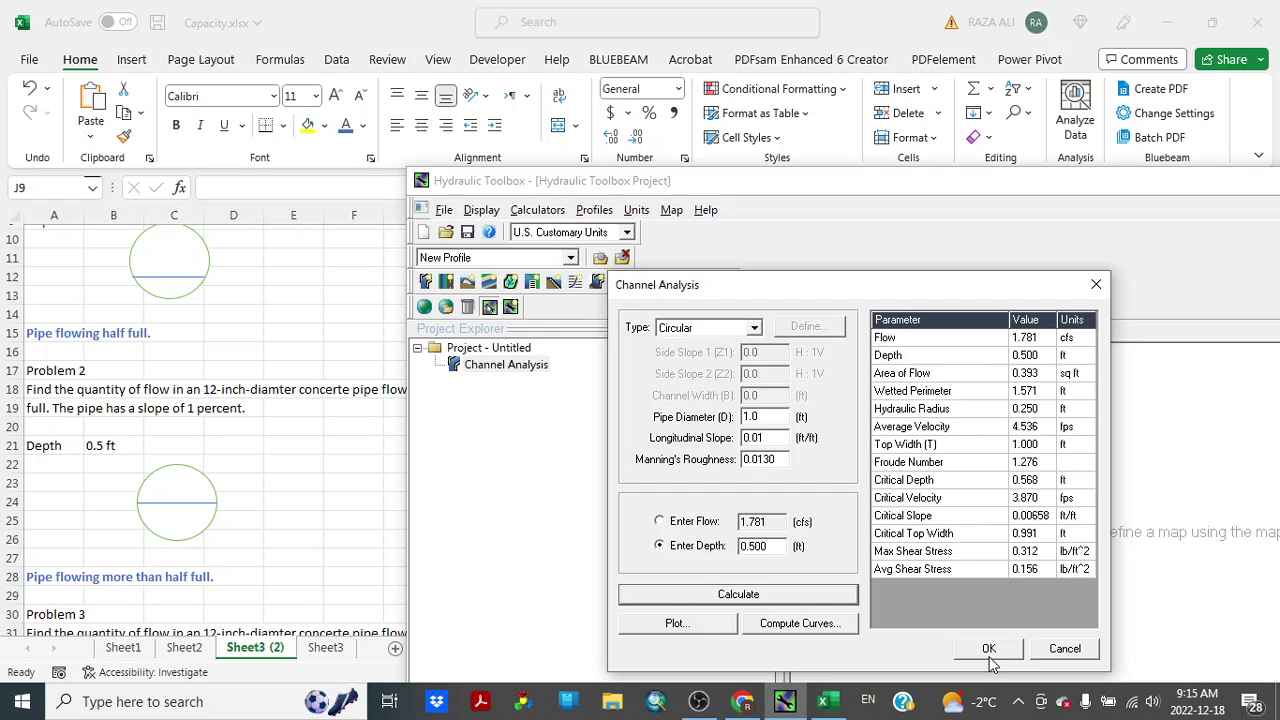
Consult Problem 3 in the Excel sheet and calculate the flow in Hydraulic Toolbox for a depth of 0.95 ft
click(240, 479)
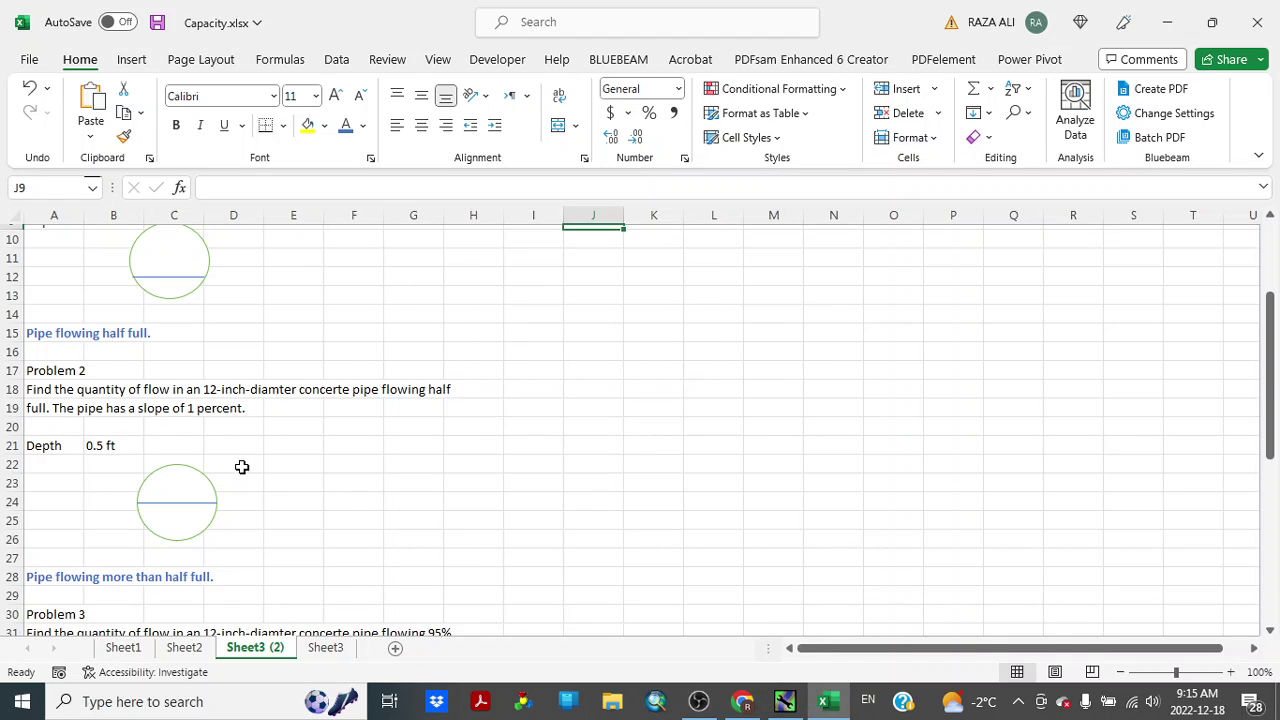
scroll(241, 472, down, 4)
scroll(241, 466, down, 2)
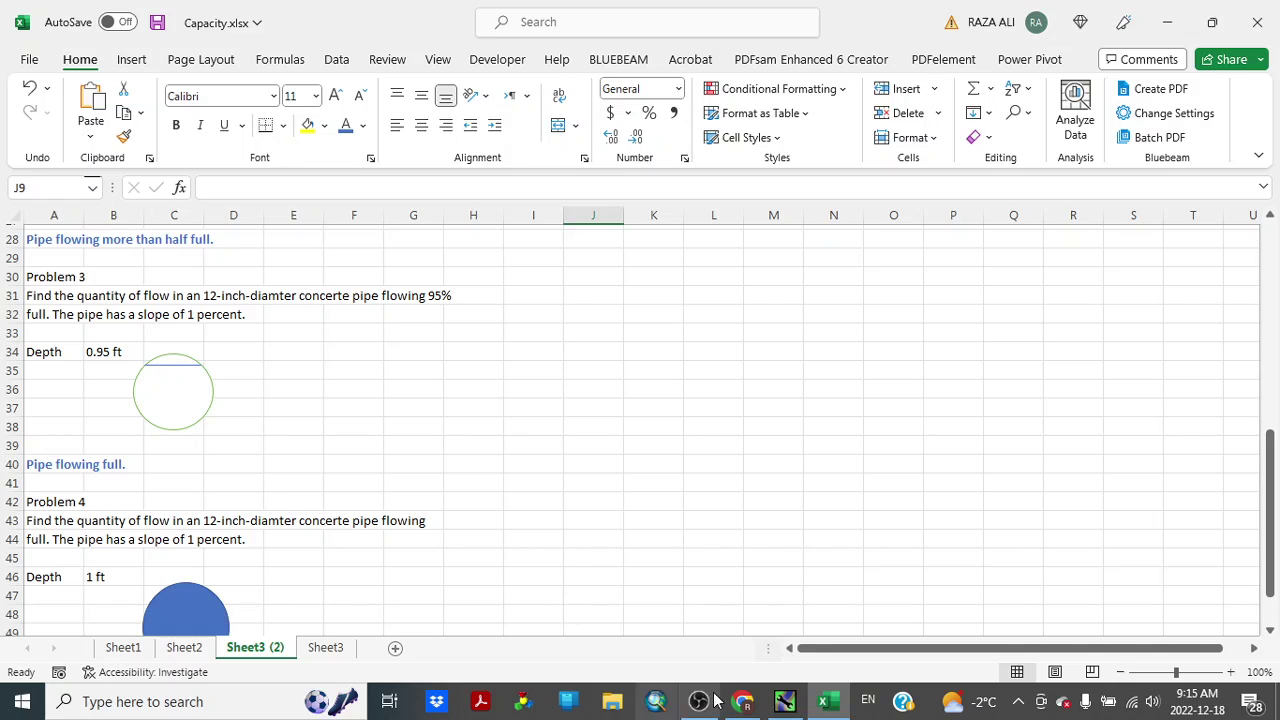
click(786, 704)
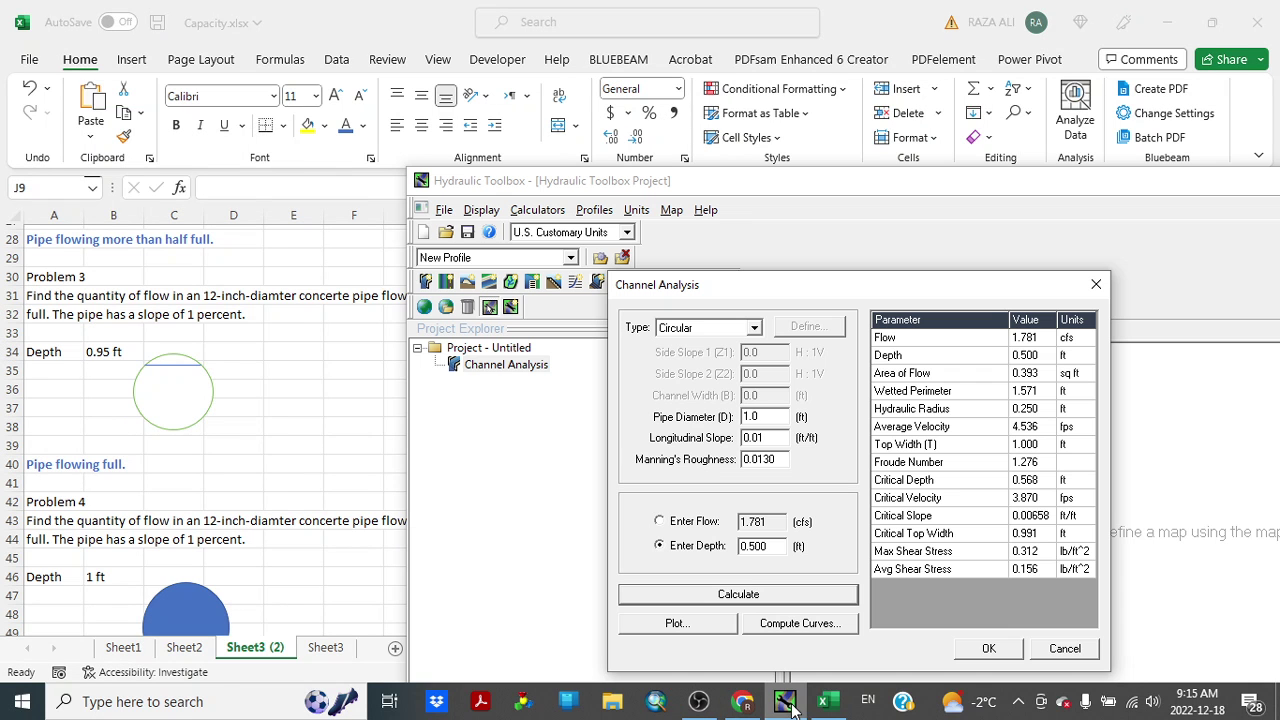
click(776, 548)
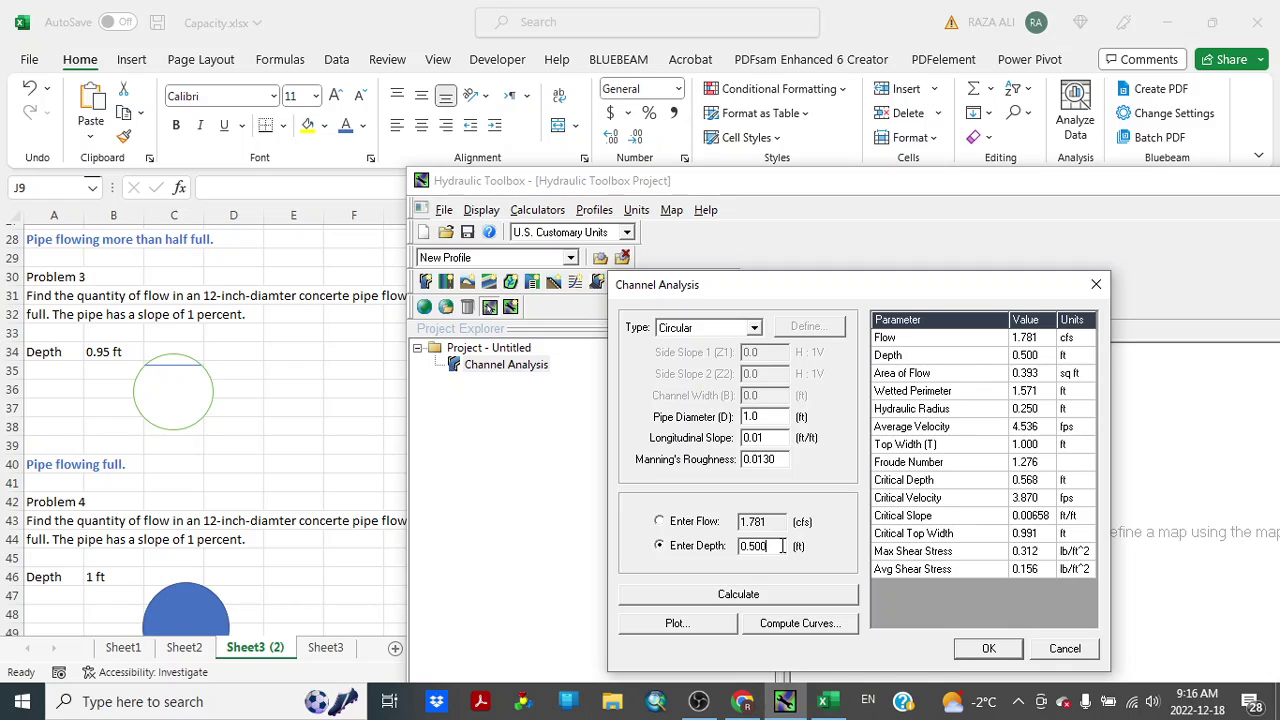
key(BackSpace)
key(BackSpace)
text(95)
click(785, 595)
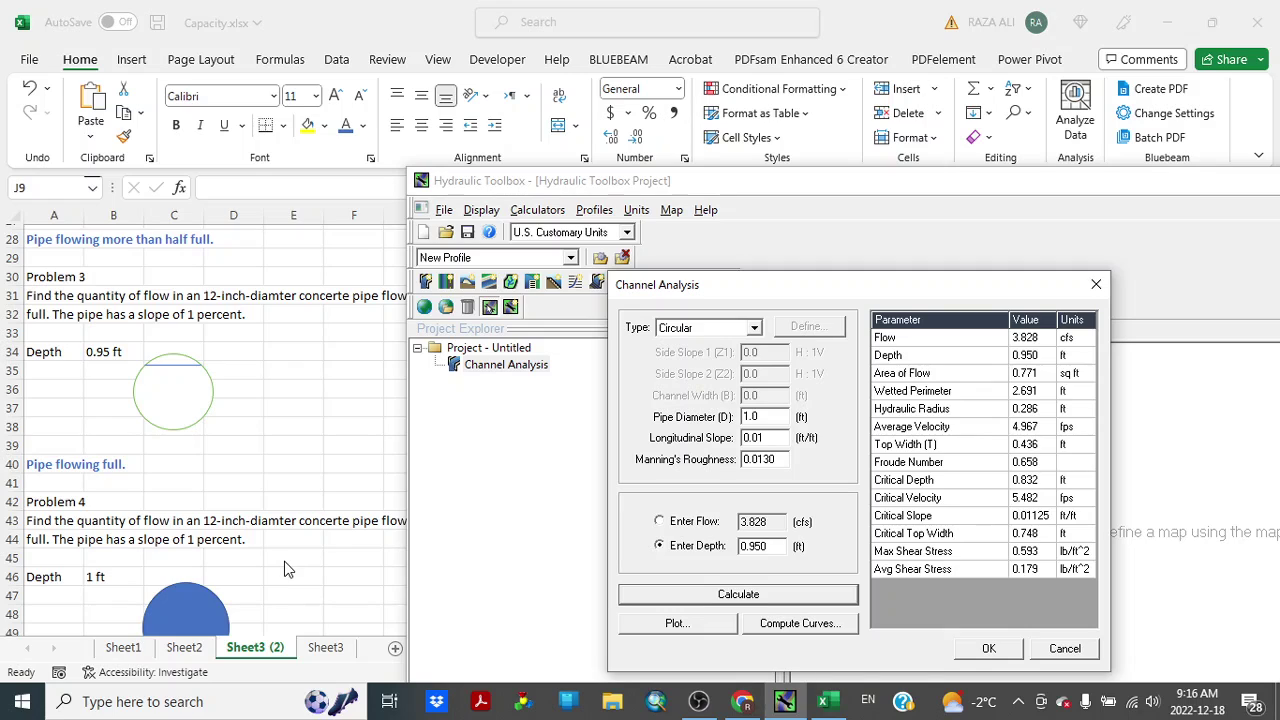
Calculate the flow for the full pipe of Problem 4 with a depth of 1 ft
click(786, 553)
key(BackSpace)
key(BackSpace)
key(BackSpace)
key(BackSpace)
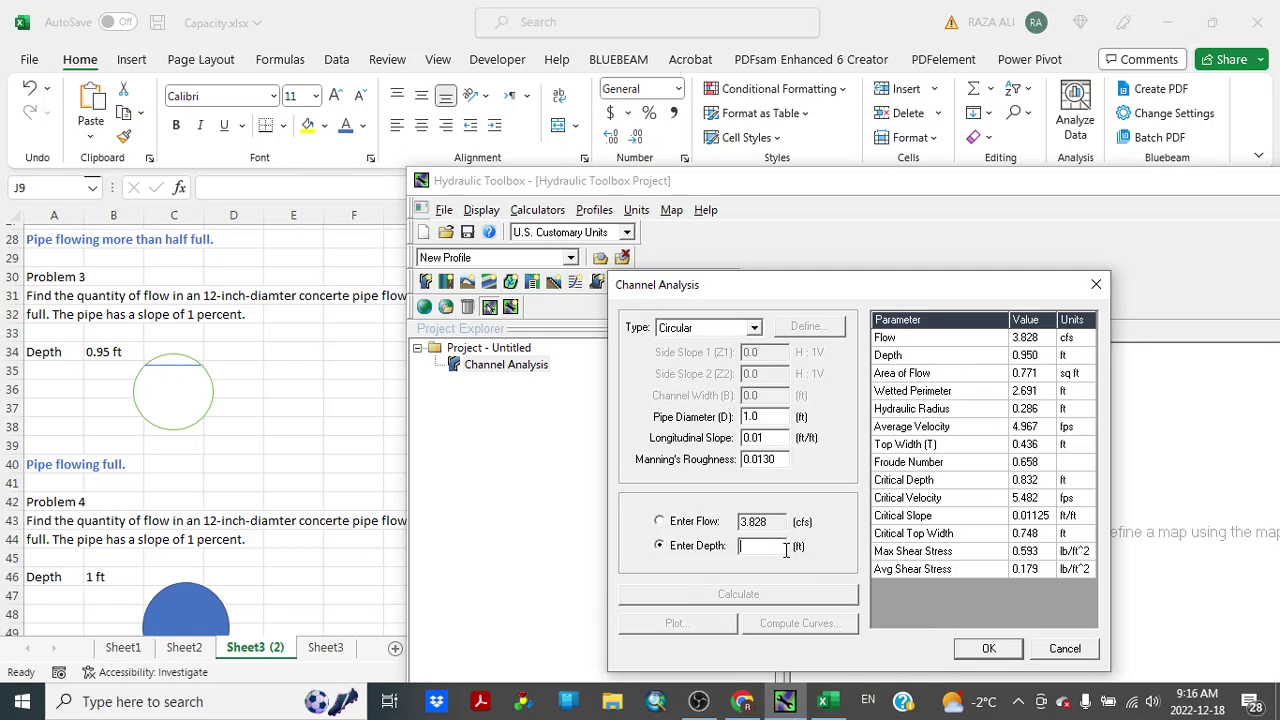
text(1)
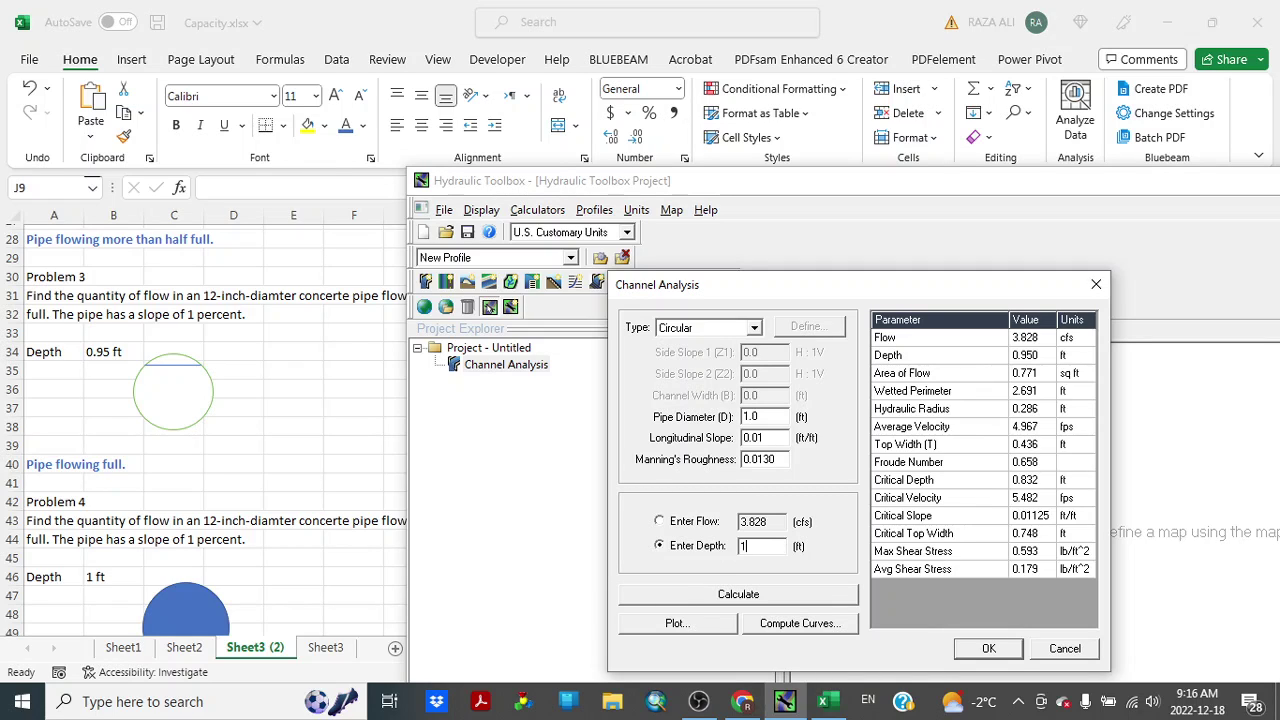
click(766, 595)
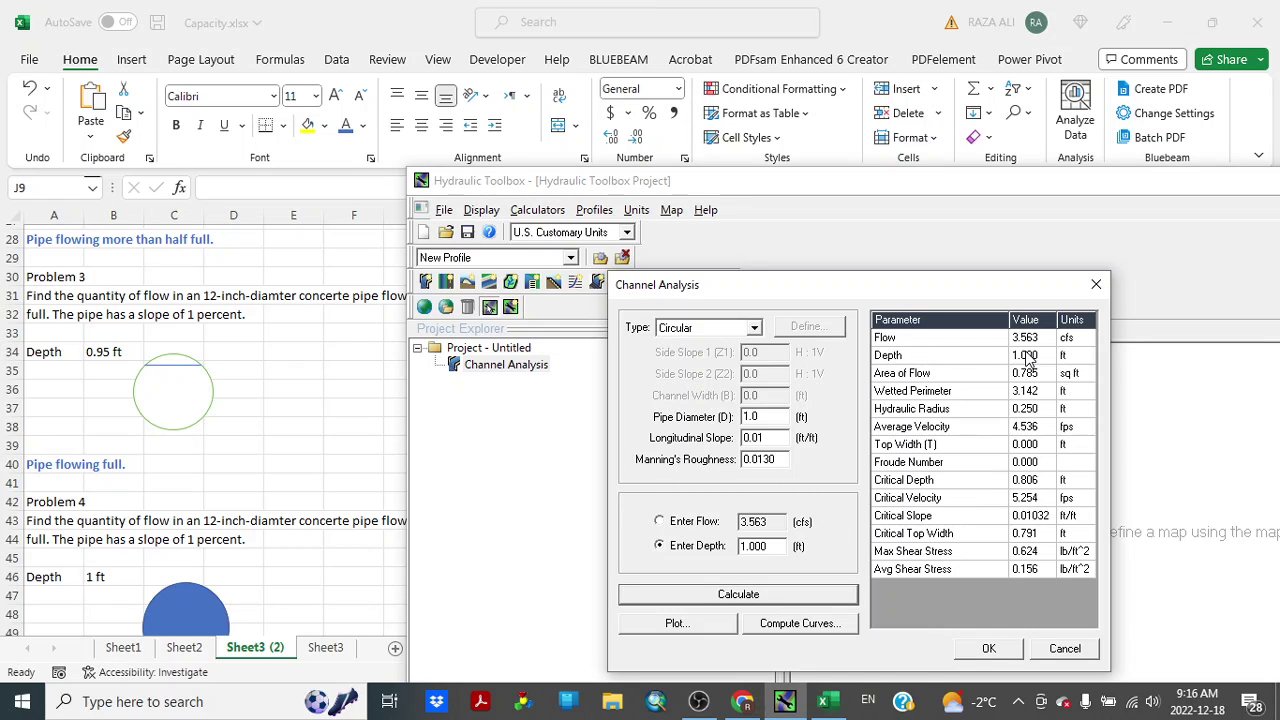
View the circular channel's cross-section plot and its depth versus flow curve with 10 increments, closing each plot
click(716, 630)
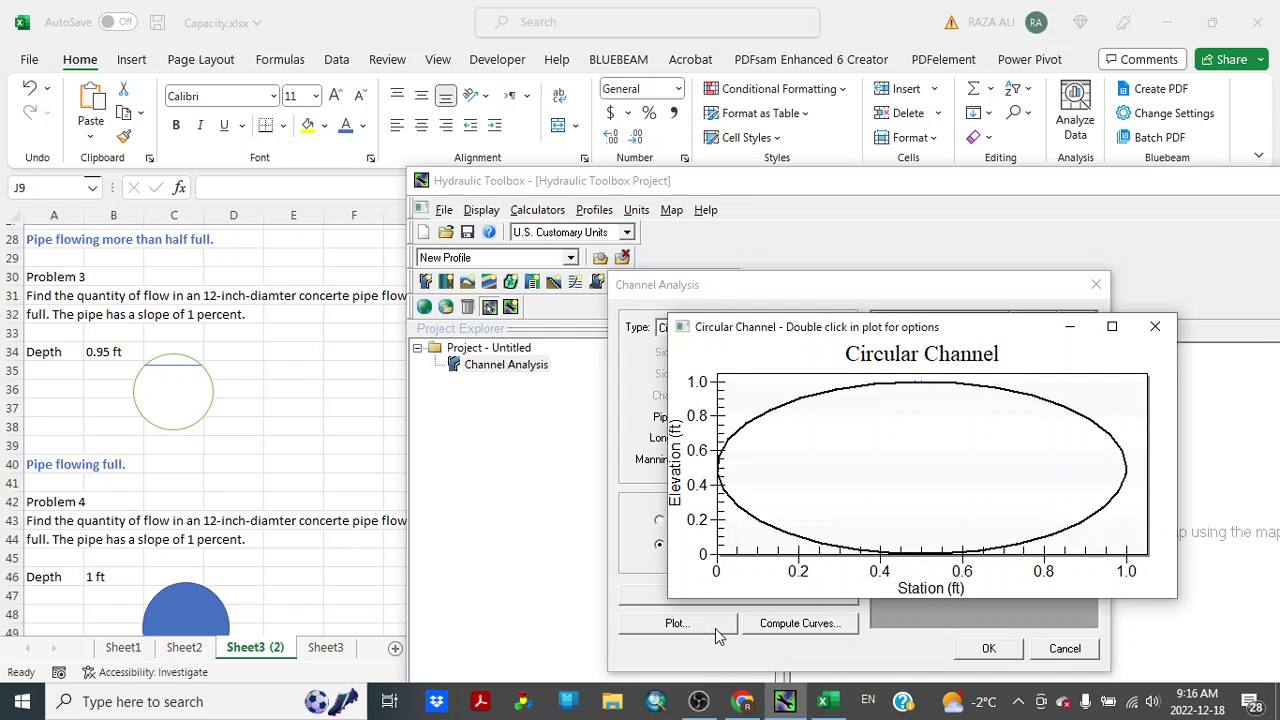
click(1155, 327)
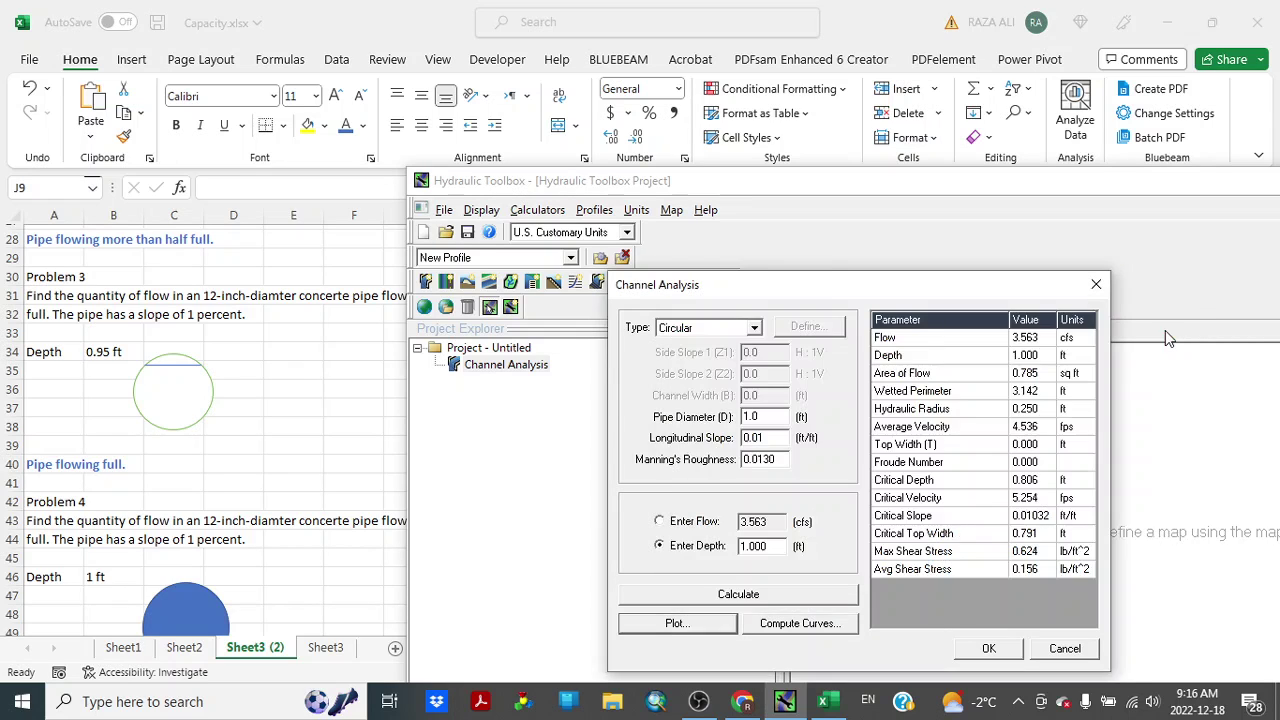
click(800, 624)
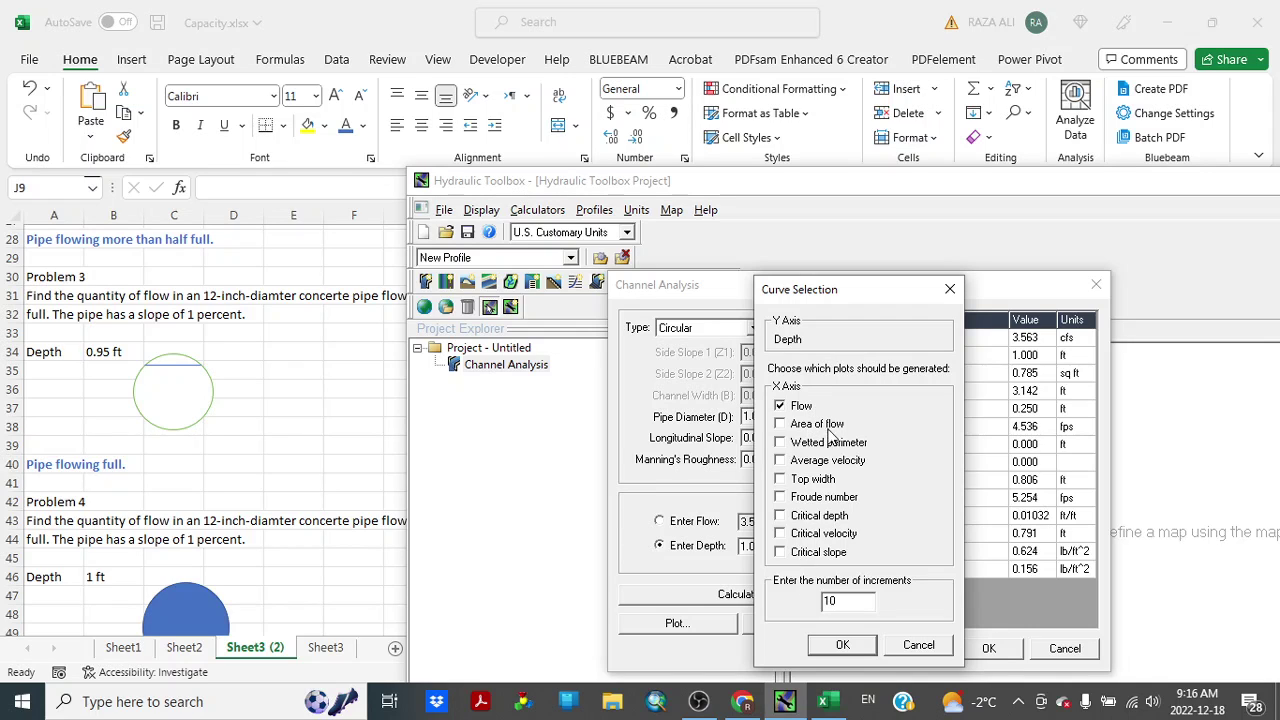
click(843, 645)
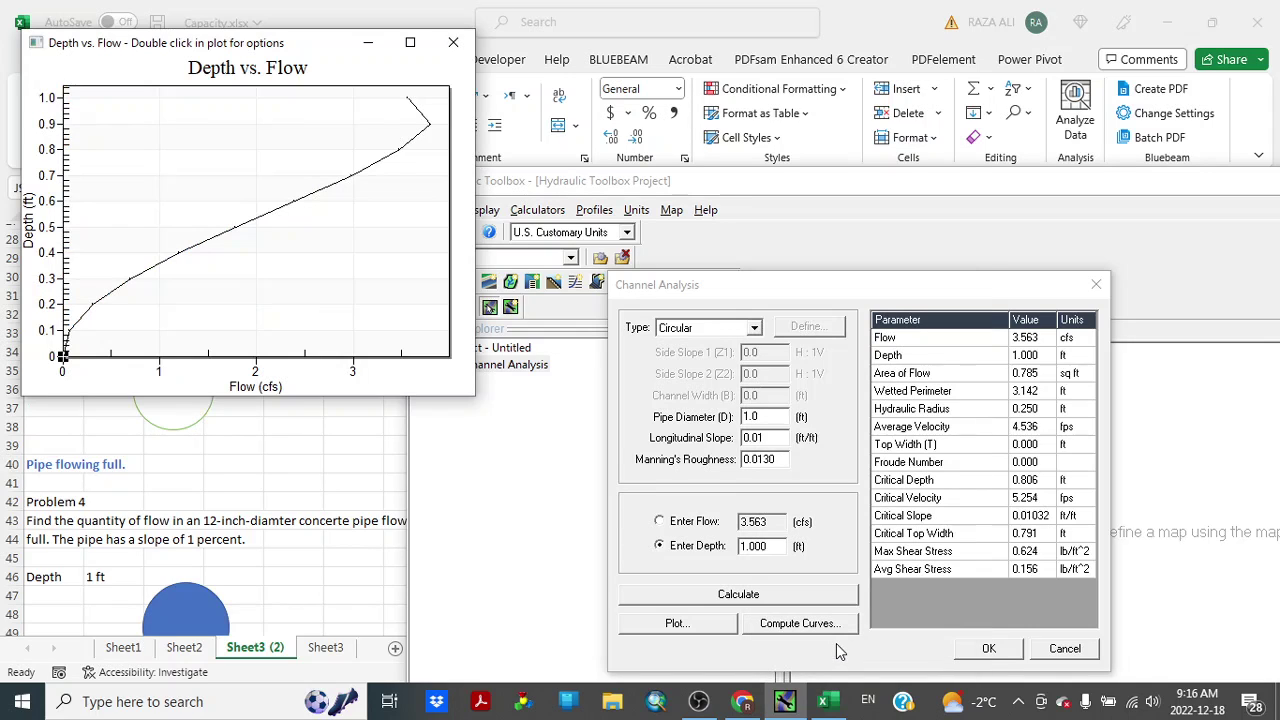
click(453, 42)
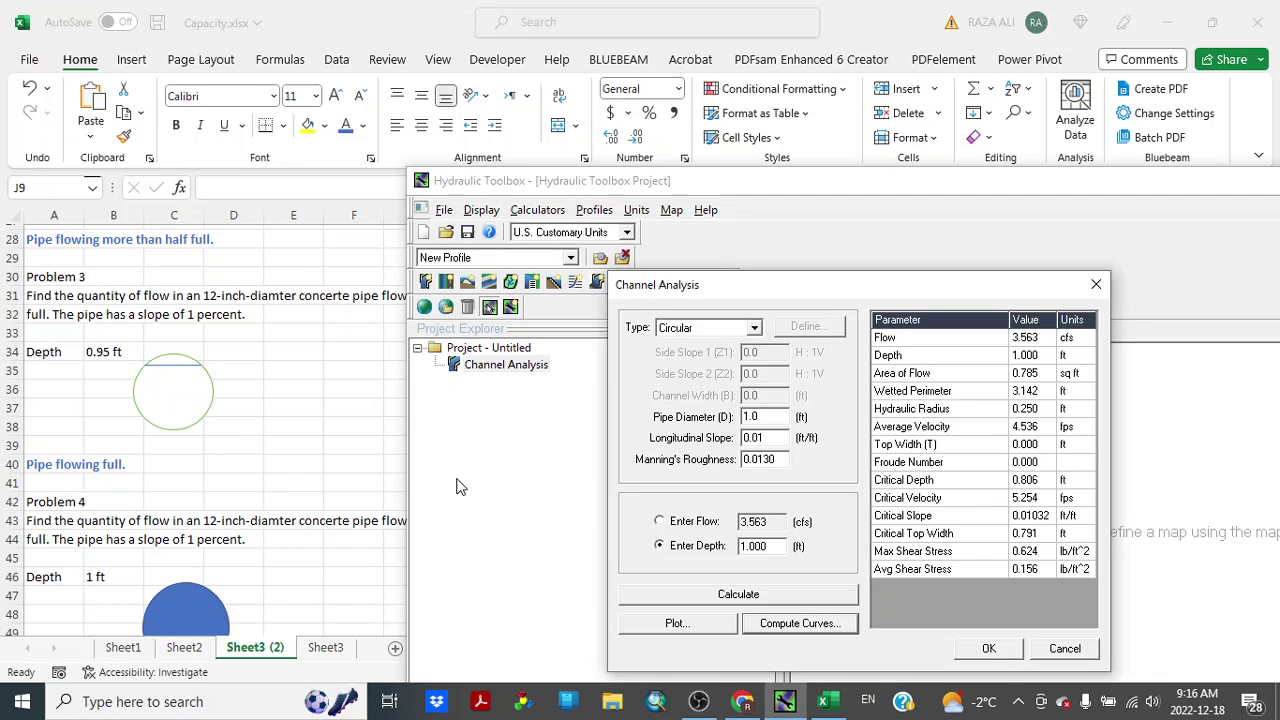